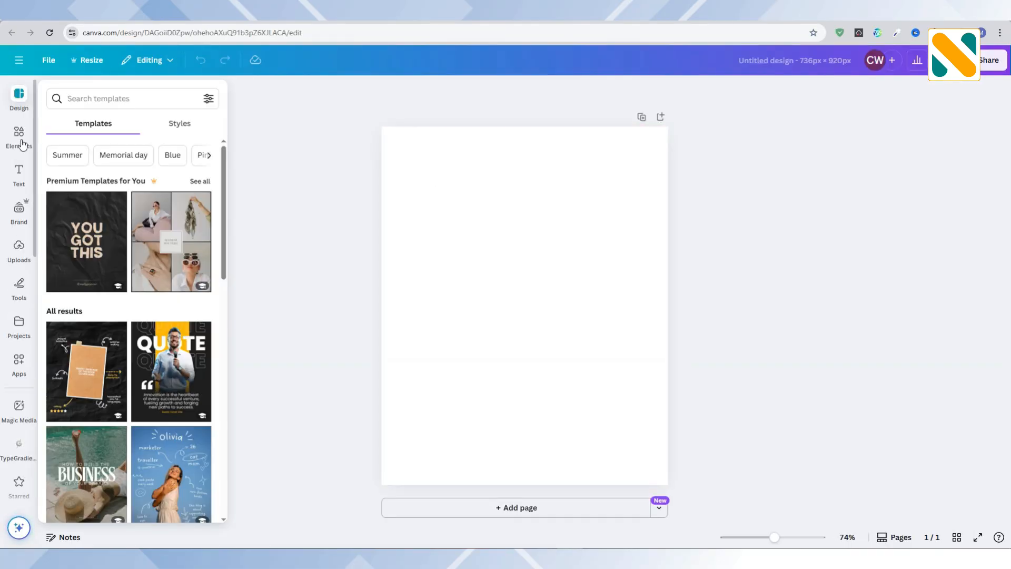
Search the frame elements for "love" and add the first heart-shaped frame to the page
click(20, 136)
scroll(159, 288, down, 15)
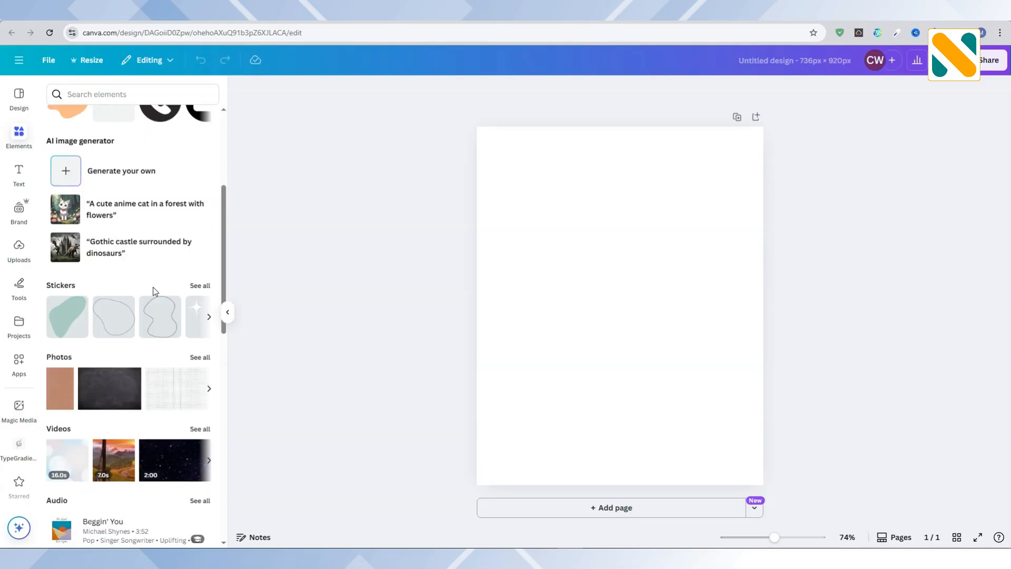
click(204, 342)
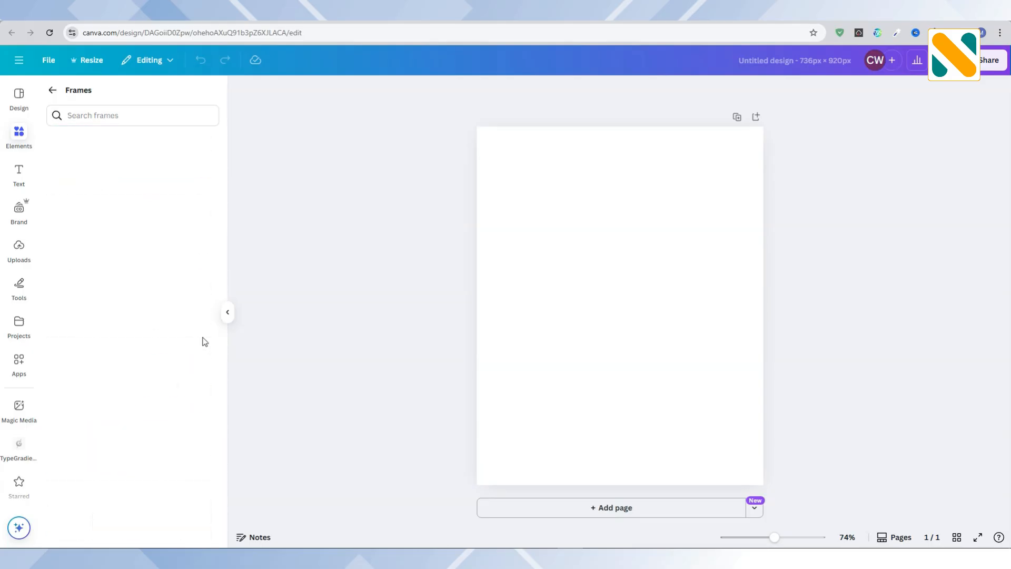
click(116, 117)
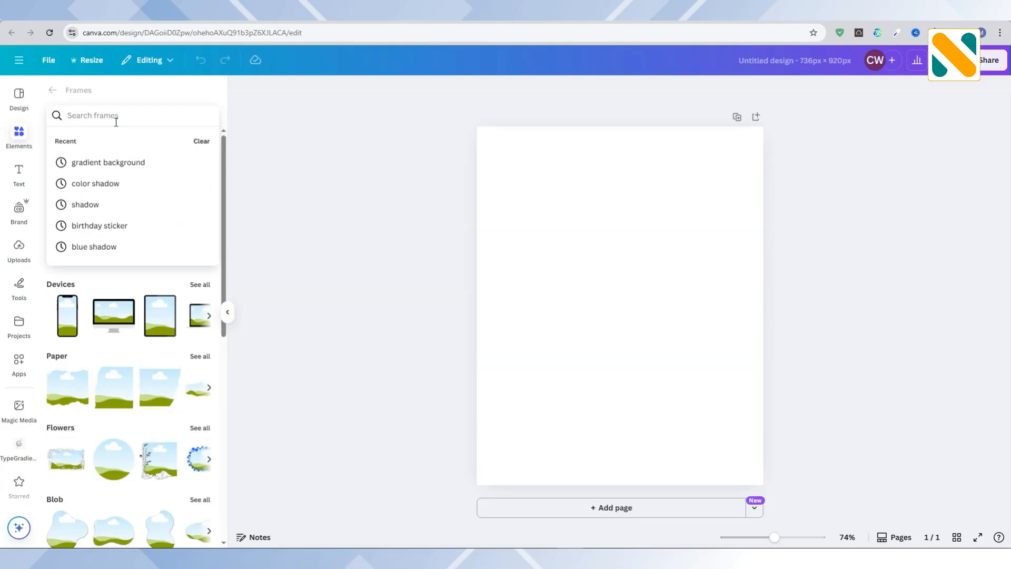
text(love)
key(Return)
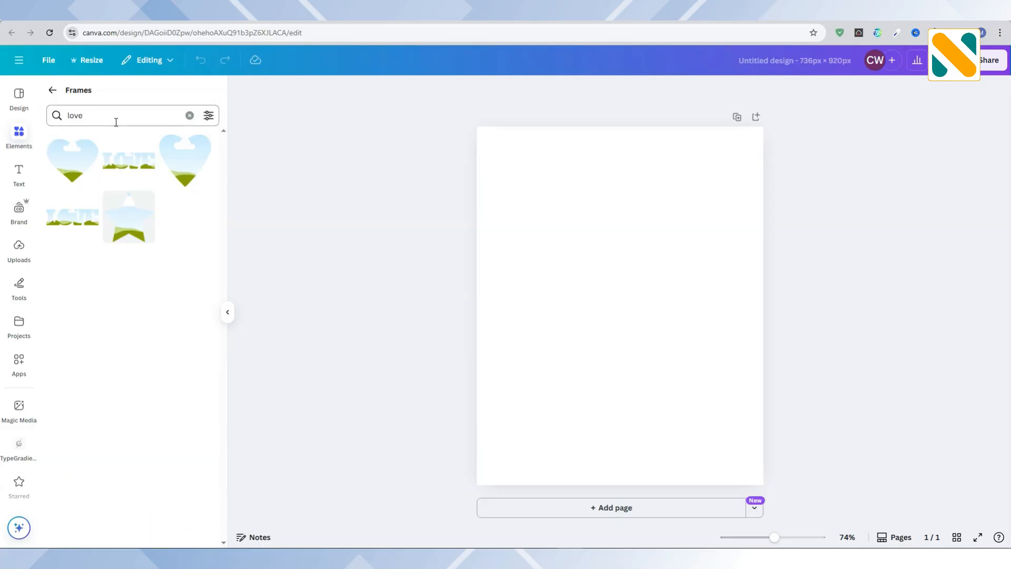
click(72, 165)
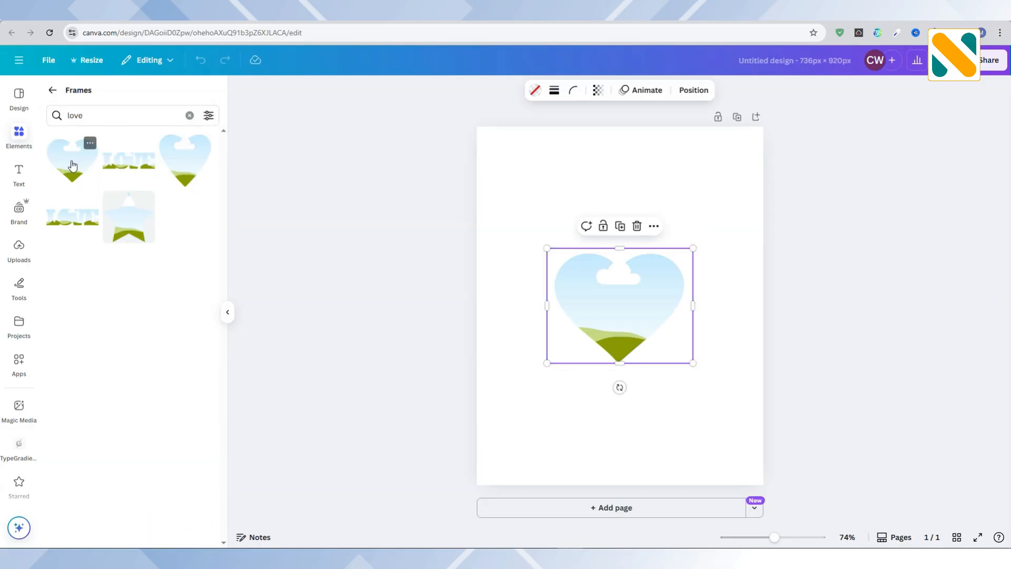
Search all elements for "love", limit the results to graphics, and add the red paint-splatter heart outline
click(53, 93)
scroll(80, 154, up, 10)
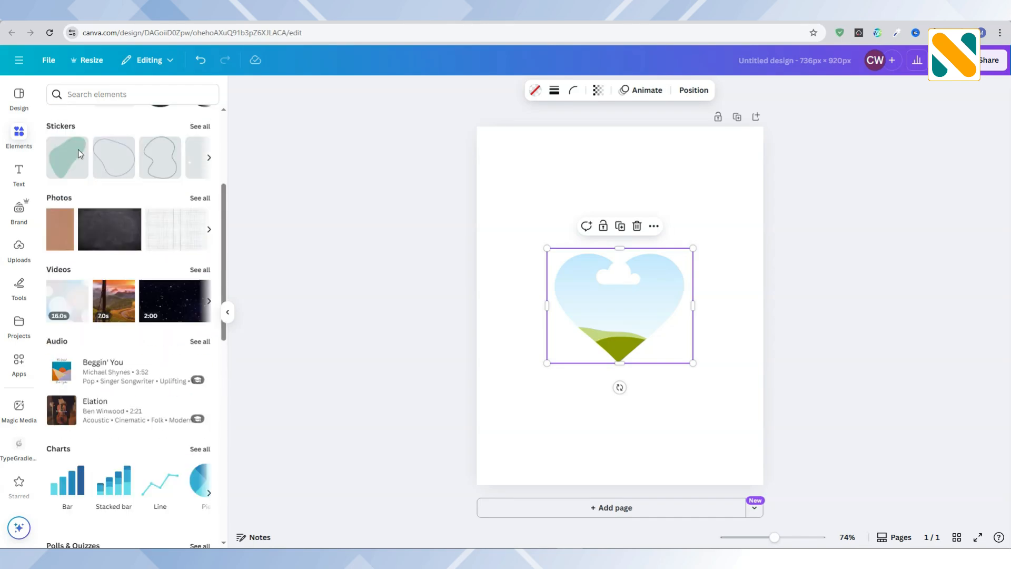
click(99, 95)
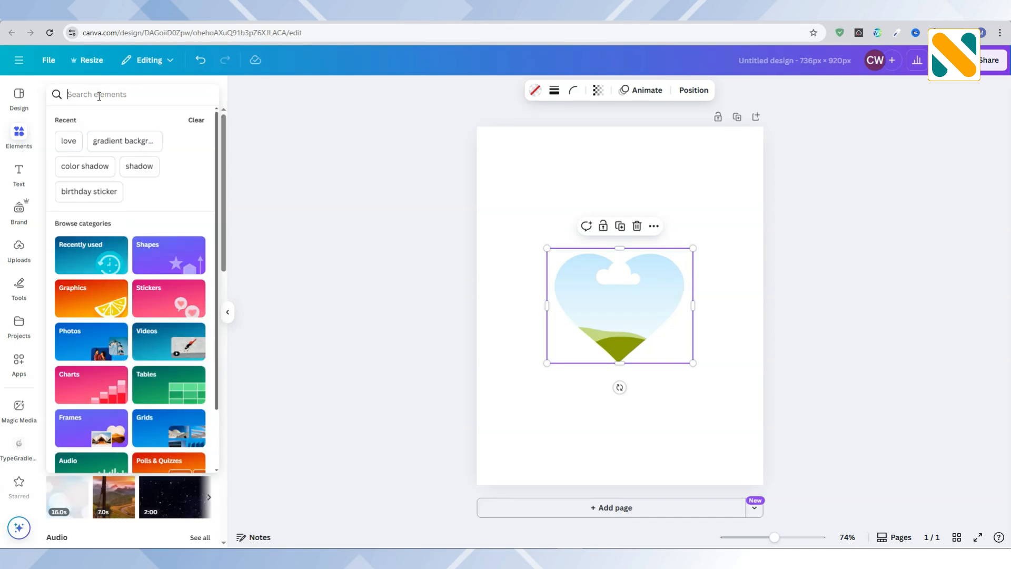
text(love)
key(Return)
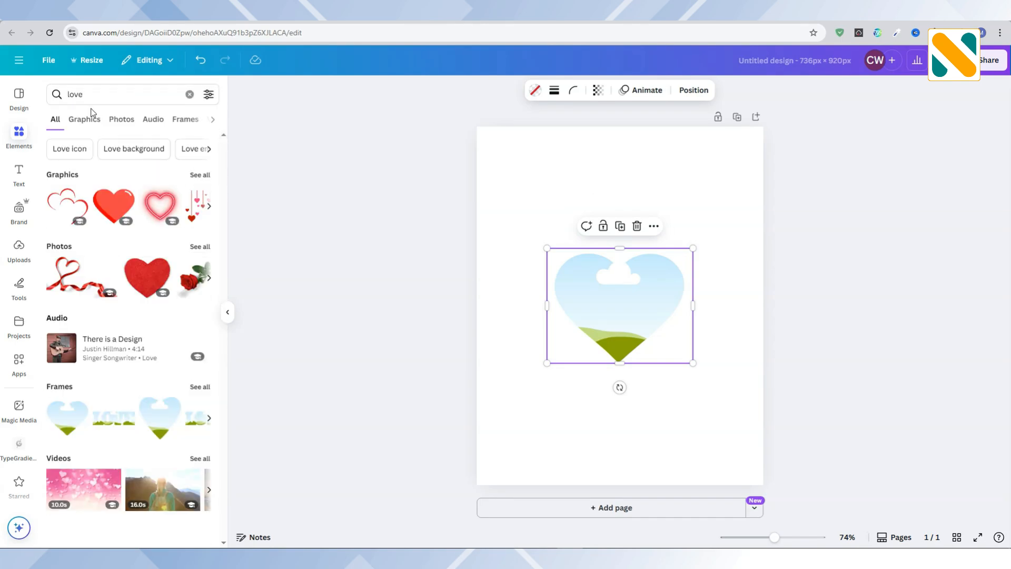
click(91, 115)
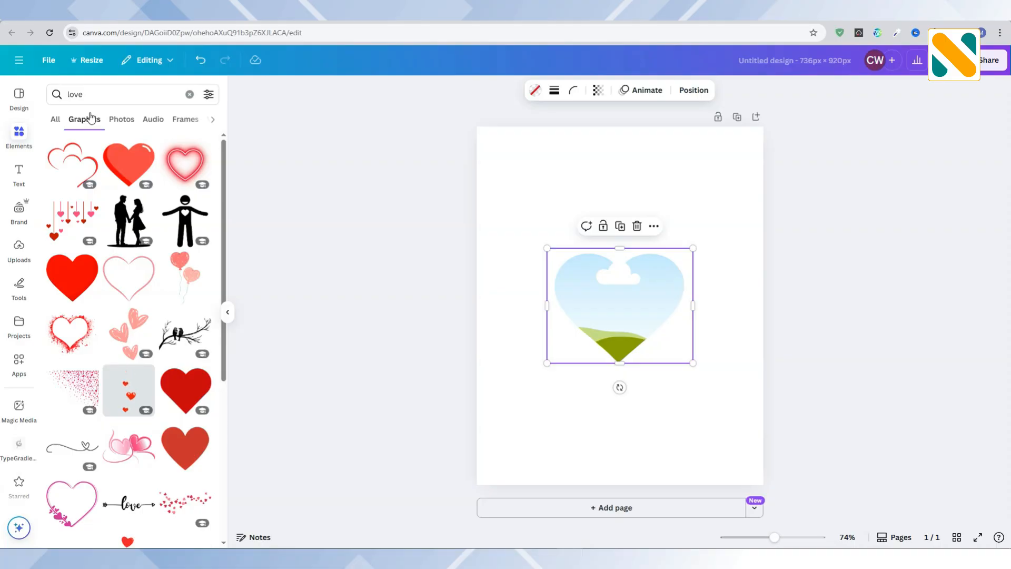
click(76, 342)
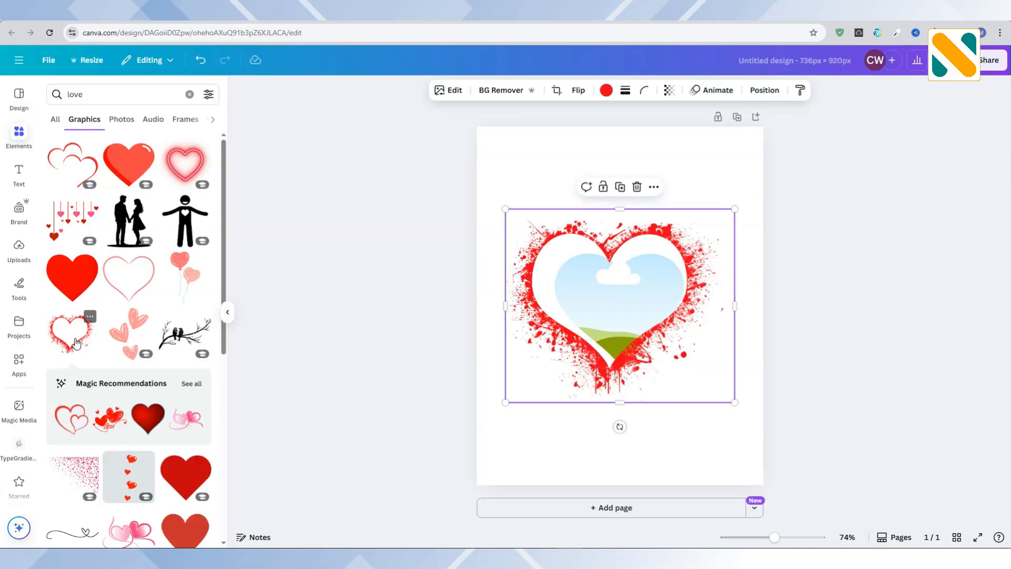
Shrink the red splatter heart and place it in the upper-left part of the page
drag(659, 347, 640, 250)
drag(717, 305, 606, 211)
drag(575, 184, 584, 240)
Bring the heart frame forward, shrink it to about 237 × 187 px, and fit it inside the red splatter heart
click(643, 301)
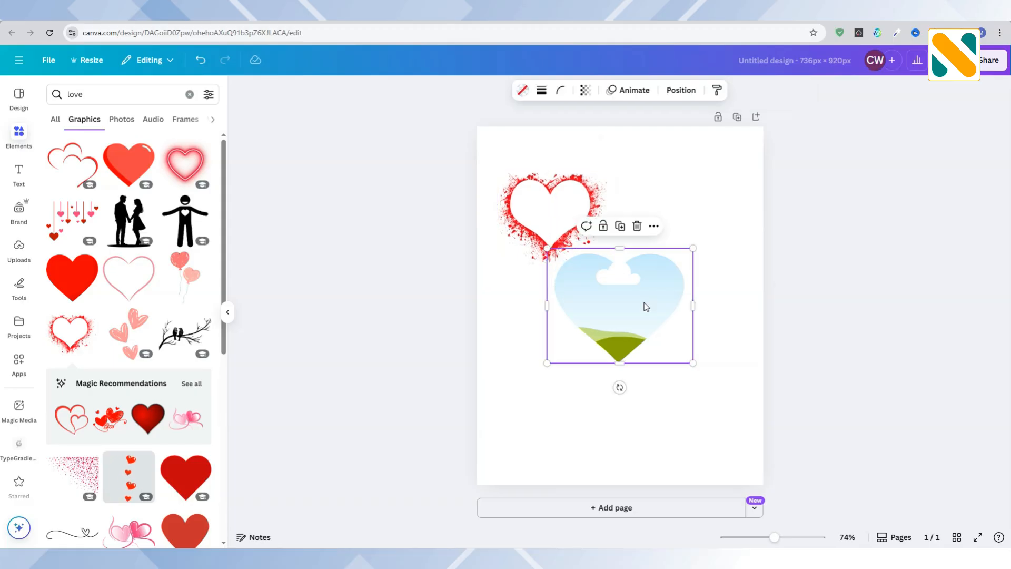
click(679, 93)
click(92, 149)
drag(571, 255, 537, 203)
drag(628, 155, 573, 199)
drag(529, 250, 567, 230)
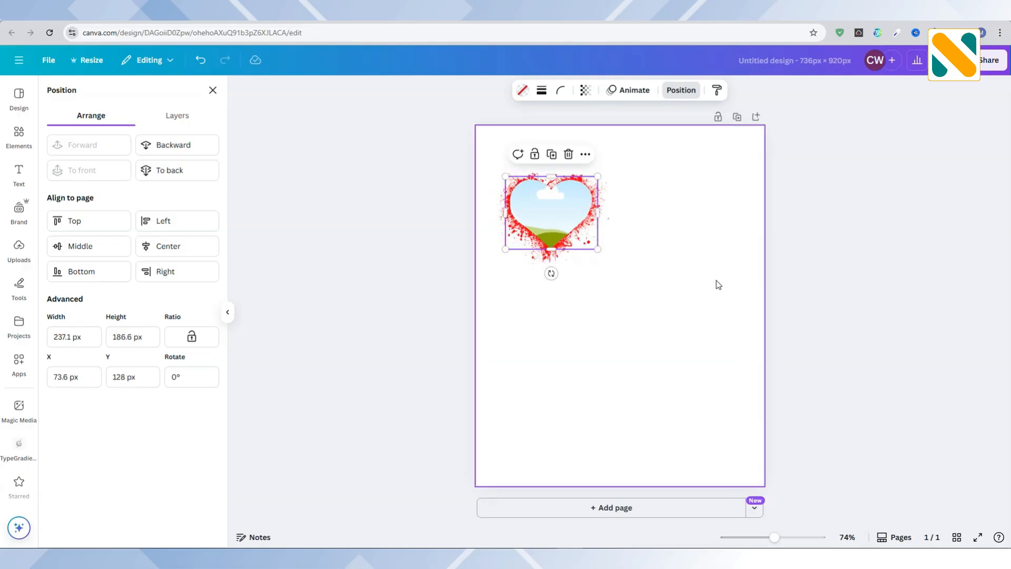
Nudge the heart frame slightly left to centre it in the splatter outline
click(718, 285)
click(542, 227)
key(Left)
key(Left)
key(Left)
key(Left)
key(Left)
click(18, 249)
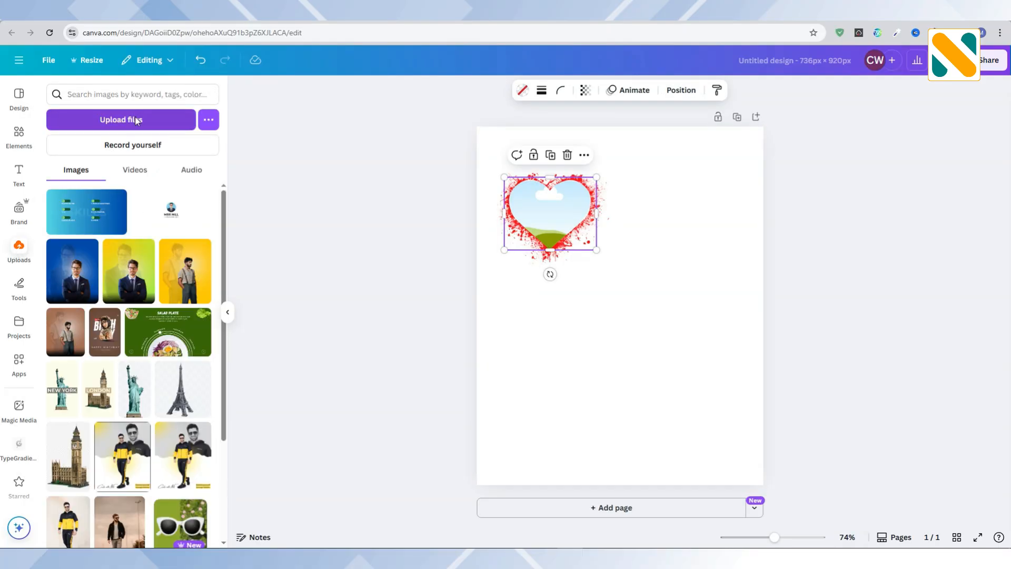
click(136, 120)
click(209, 105)
shift+click(120, 98)
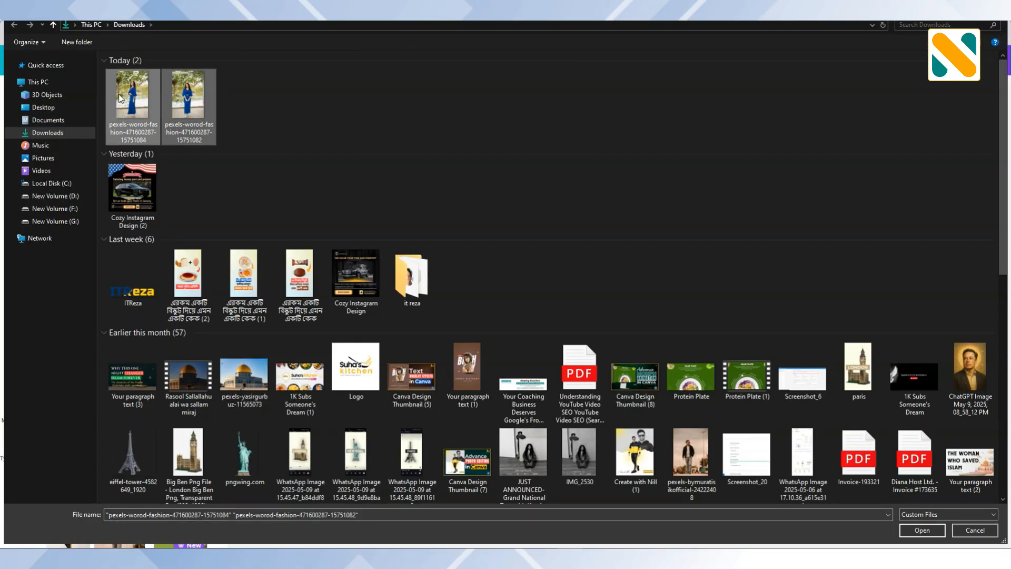
key(Return)
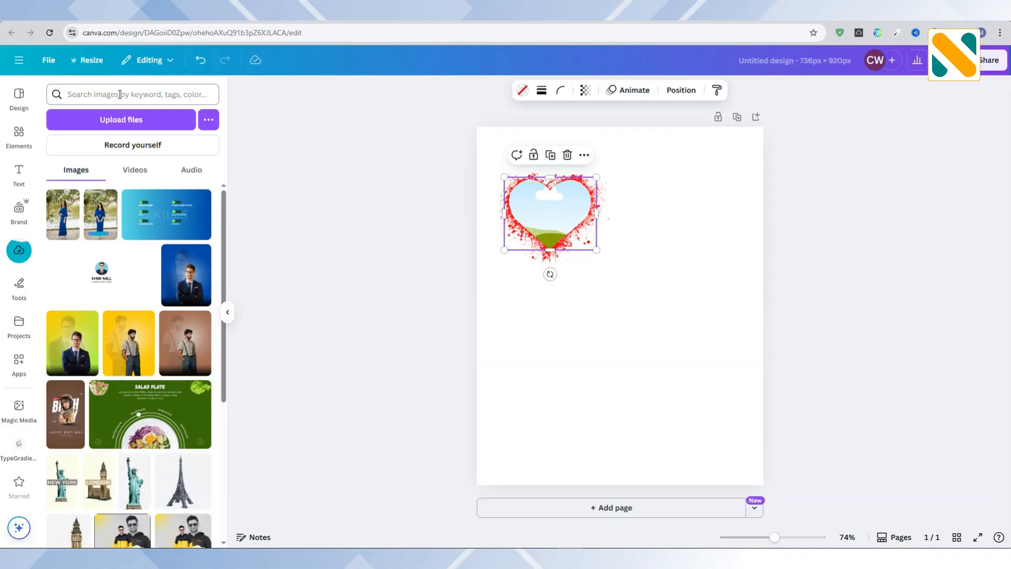
Place the second uploaded photo in the heart frame, then enlarge and reposition it so the woman's upper body is centred
click(104, 218)
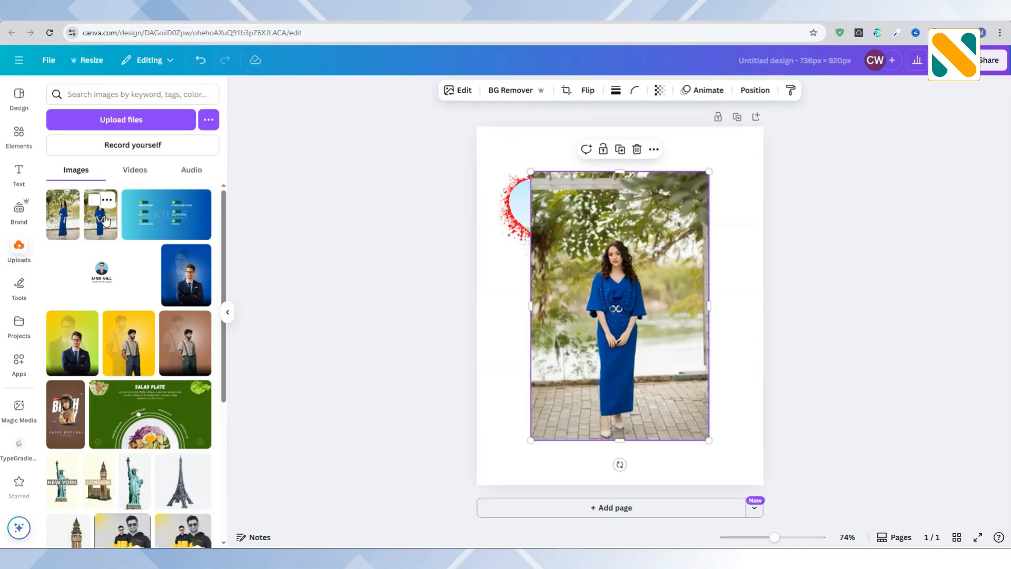
drag(585, 259, 575, 216)
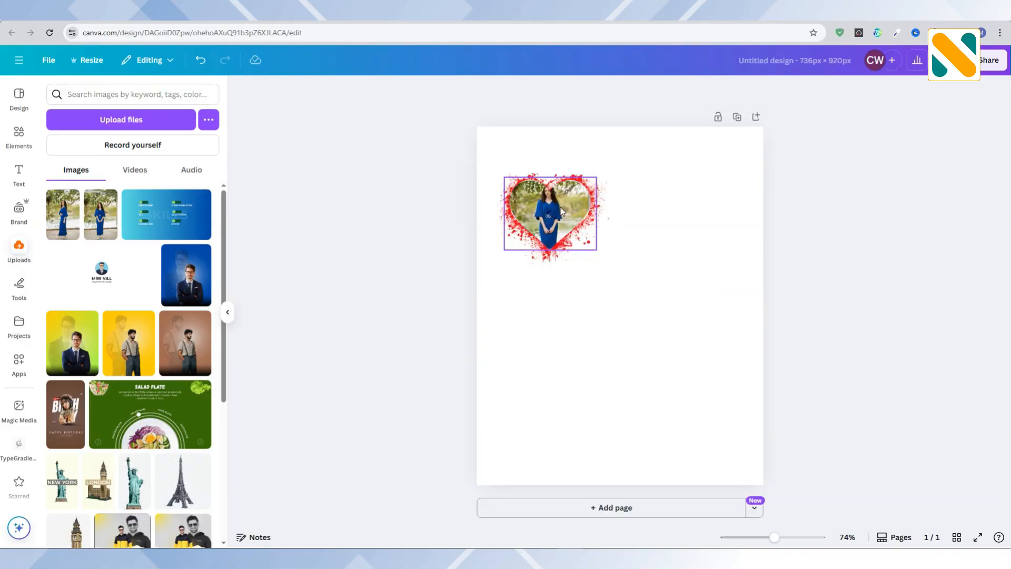
double_click(561, 212)
drag(592, 278, 633, 344)
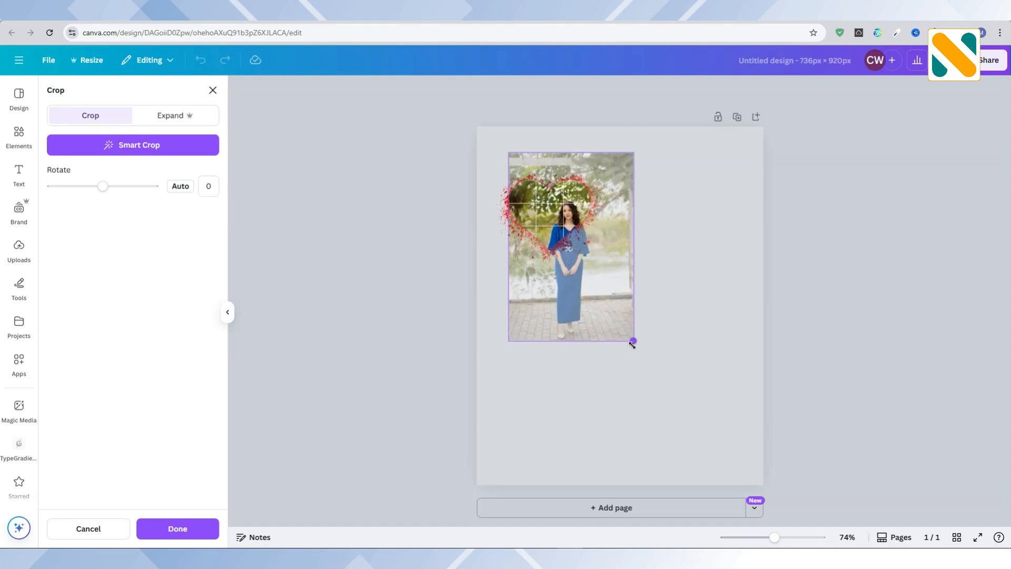
drag(578, 301, 562, 293)
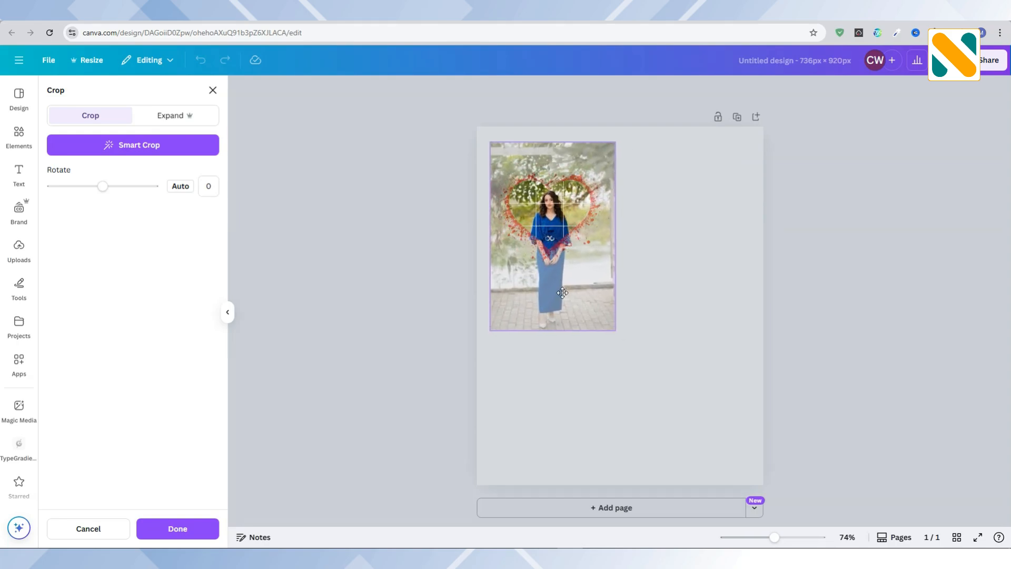
click(664, 265)
click(682, 260)
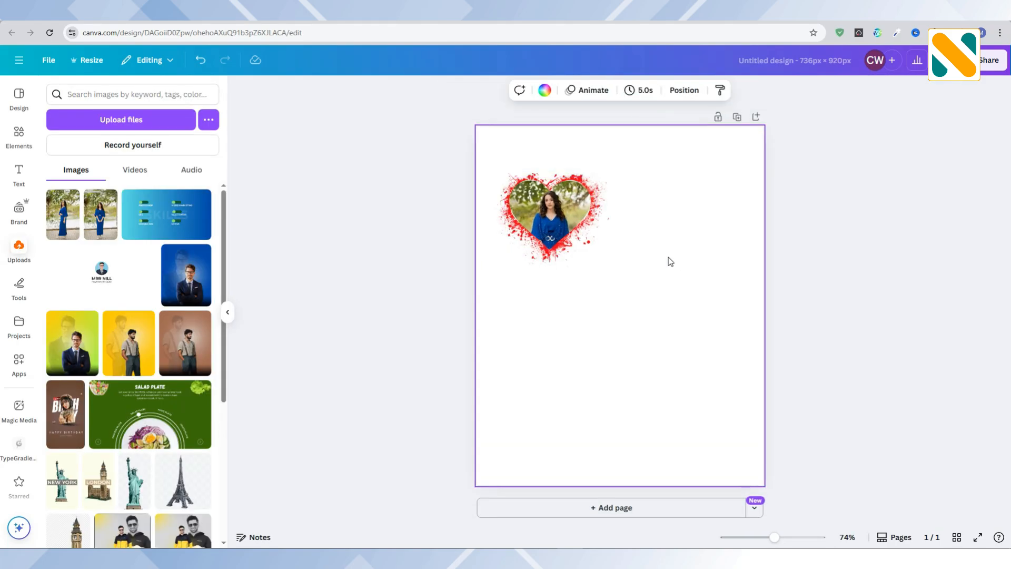
Recolour the red splatter heart with the olive green from the photo's colours
click(510, 255)
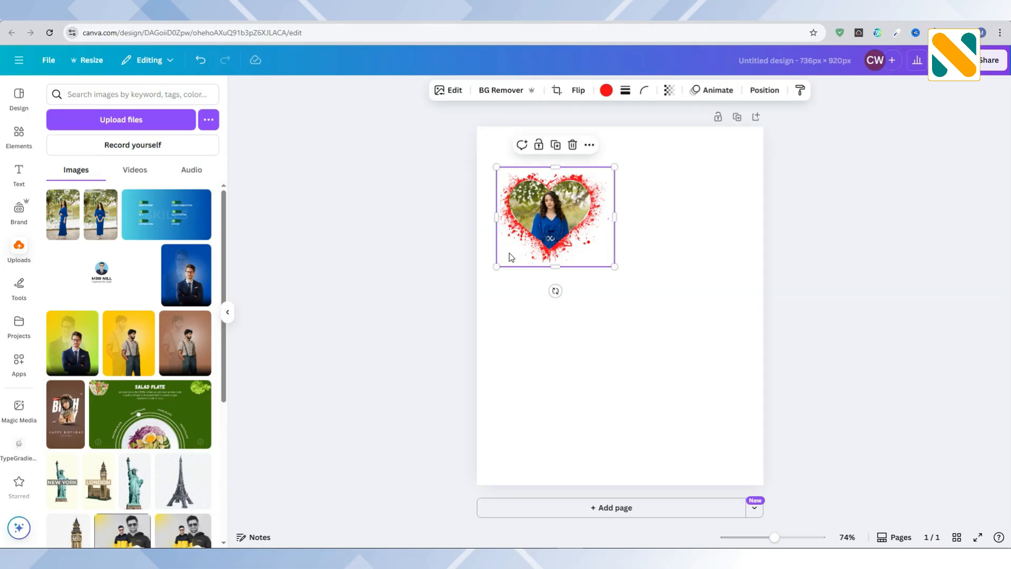
click(605, 91)
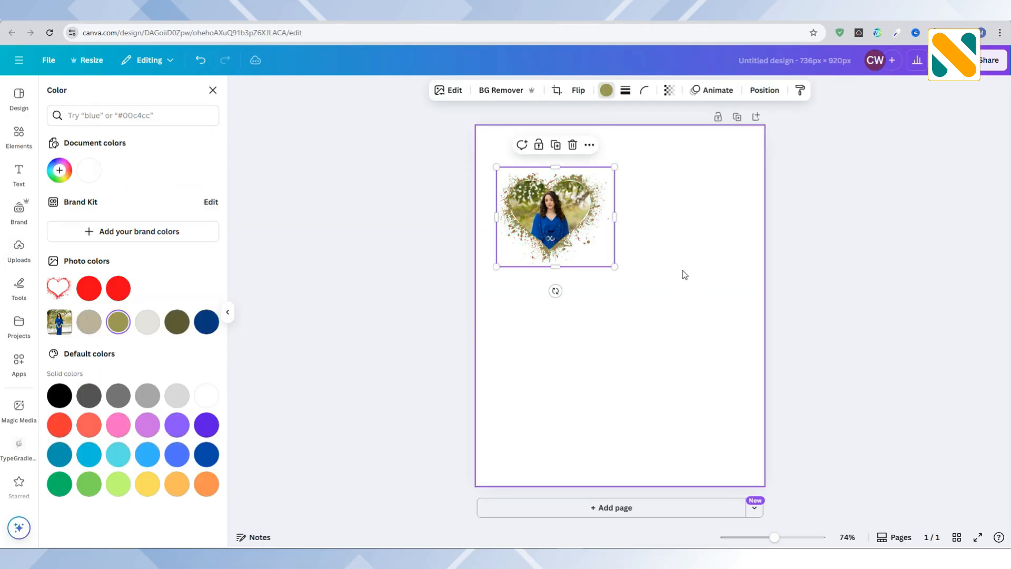
Group the photo heart with the splatter, enlarge the group, and move it toward the top of the page
drag(680, 263, 517, 165)
click(515, 151)
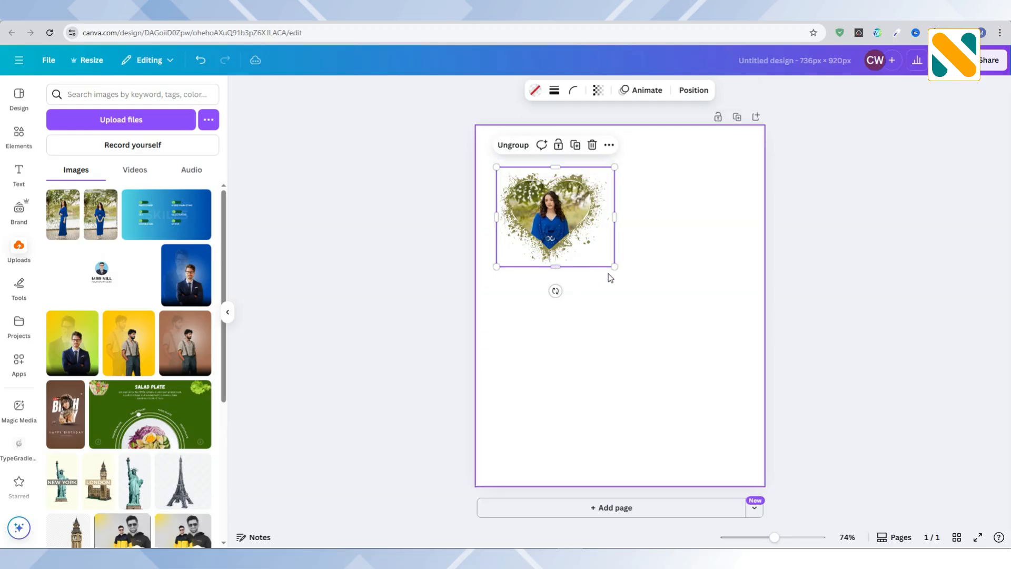
drag(612, 267, 719, 324)
drag(580, 240, 574, 218)
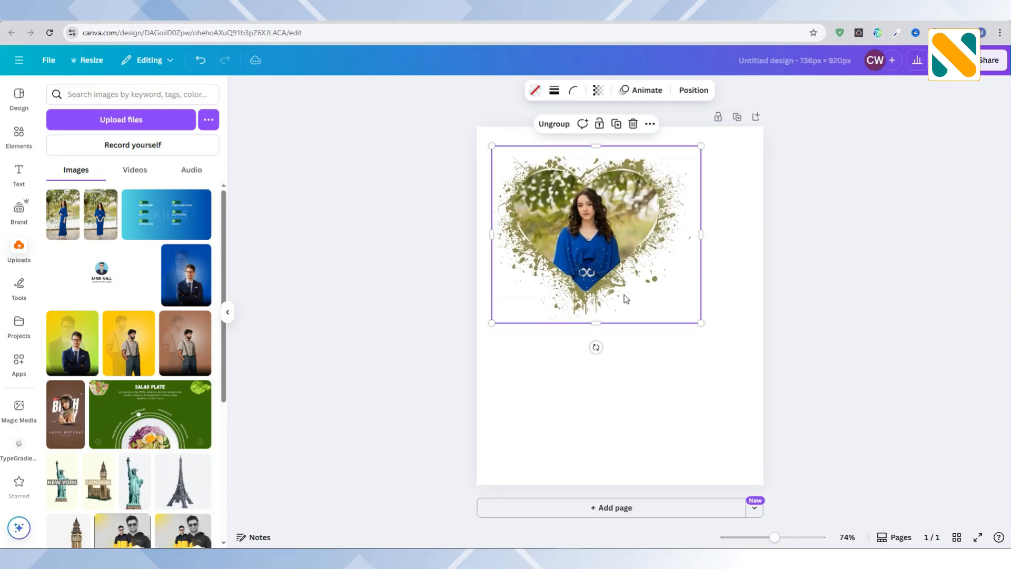
Ungroup the enlarged photo heart and its olive splatter
click(554, 201)
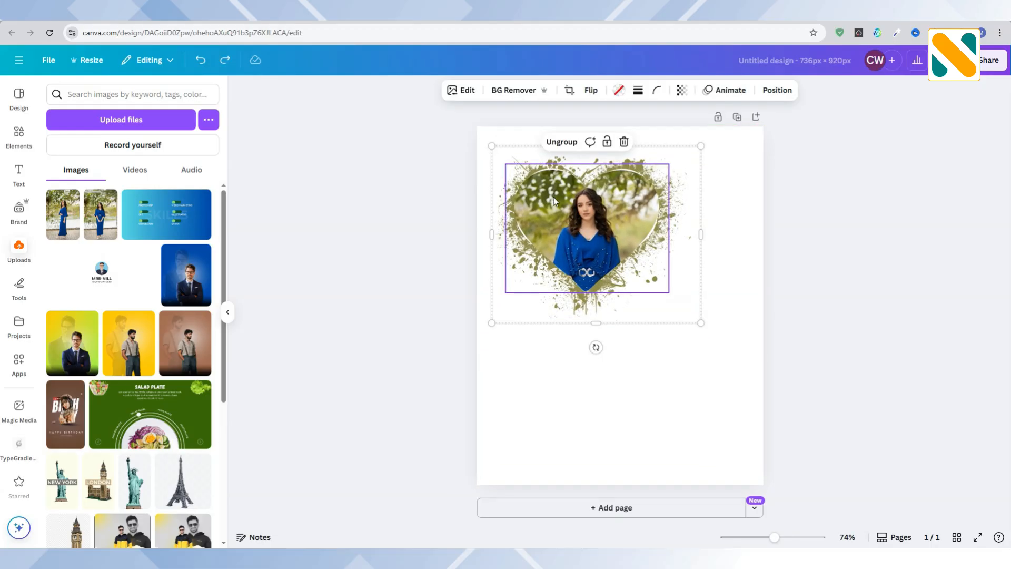
click(567, 146)
click(420, 202)
Enlarge the photo heart slightly and nudge it up and left to cover the white gap inside the splatter
click(640, 253)
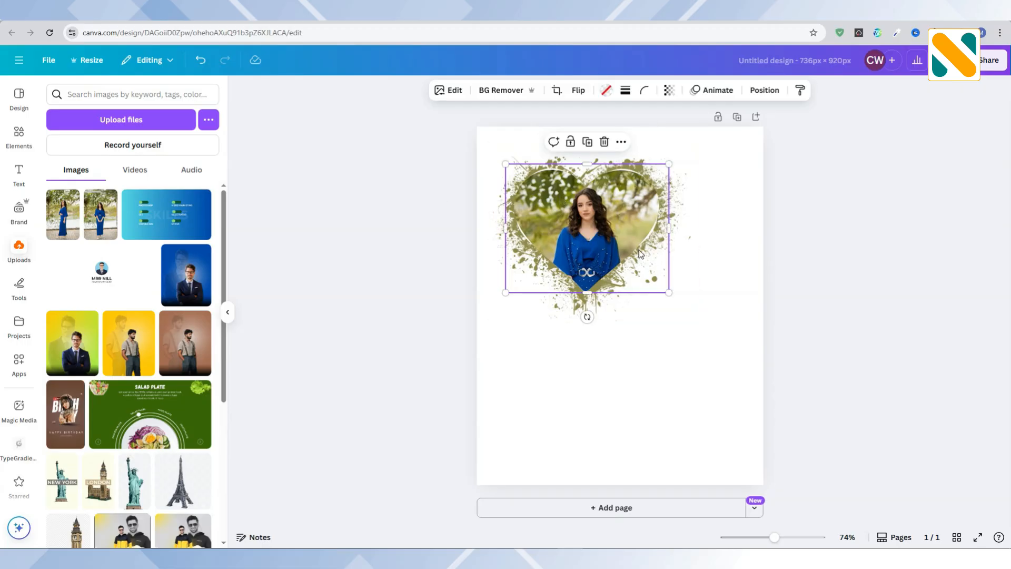
drag(670, 293, 673, 296)
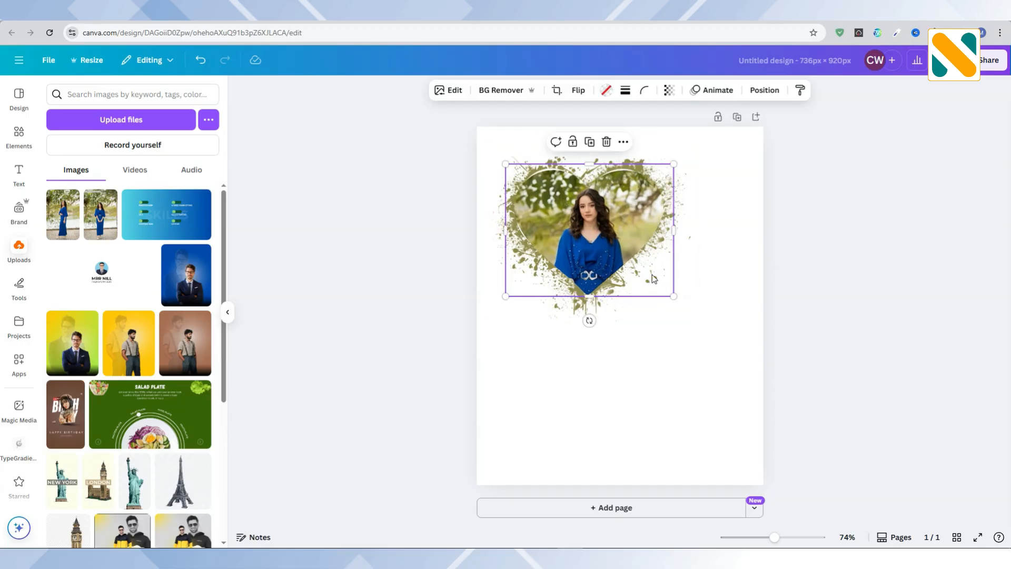
key(Up)
key(Up)
key(Left)
key(Left)
key(Left)
key(Left)
key(Left)
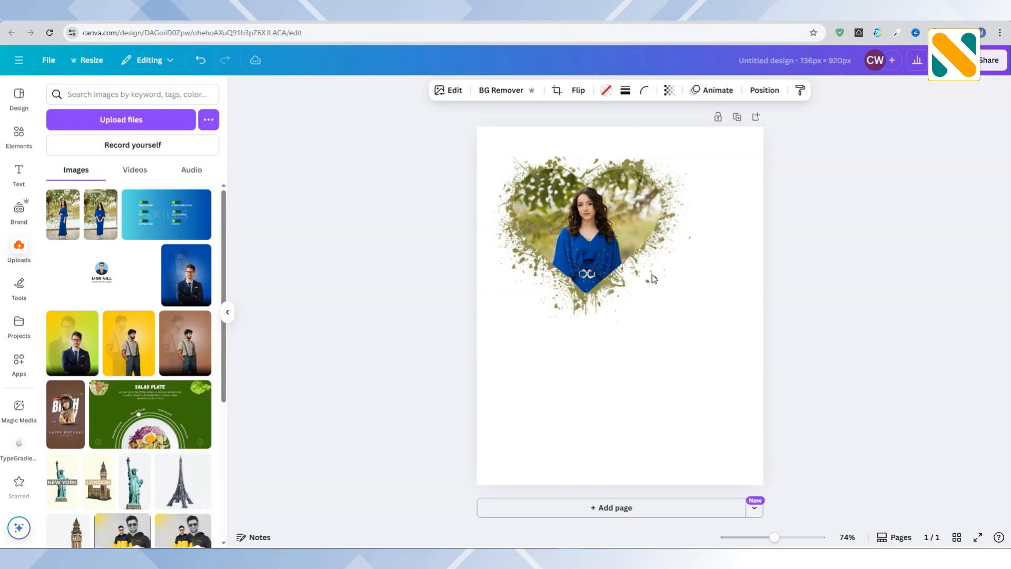
click(598, 354)
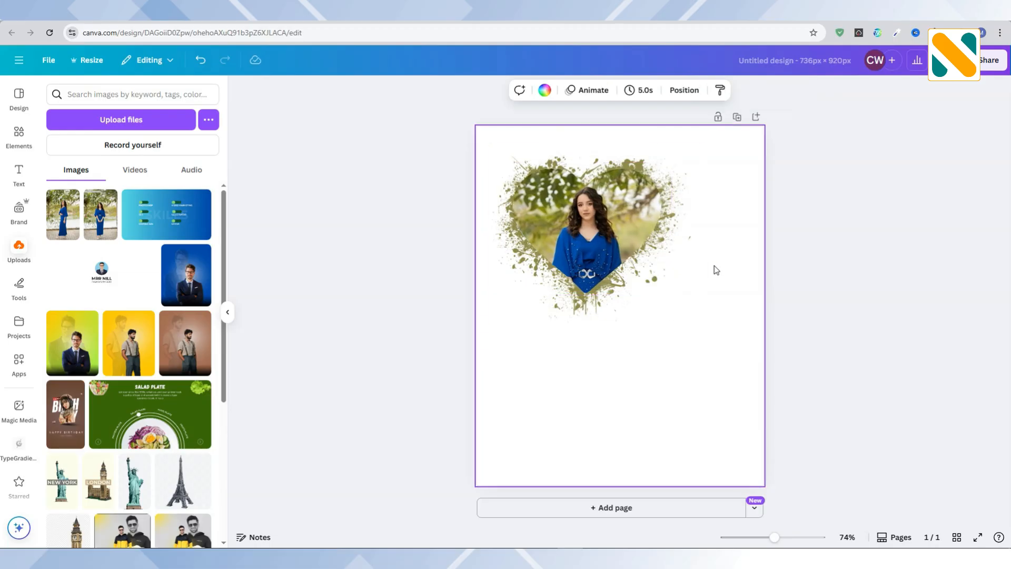
Regroup the photo heart and splatter, shrink the group a little, and move it closer to the page's upper-left corner
drag(714, 266, 565, 229)
click(594, 124)
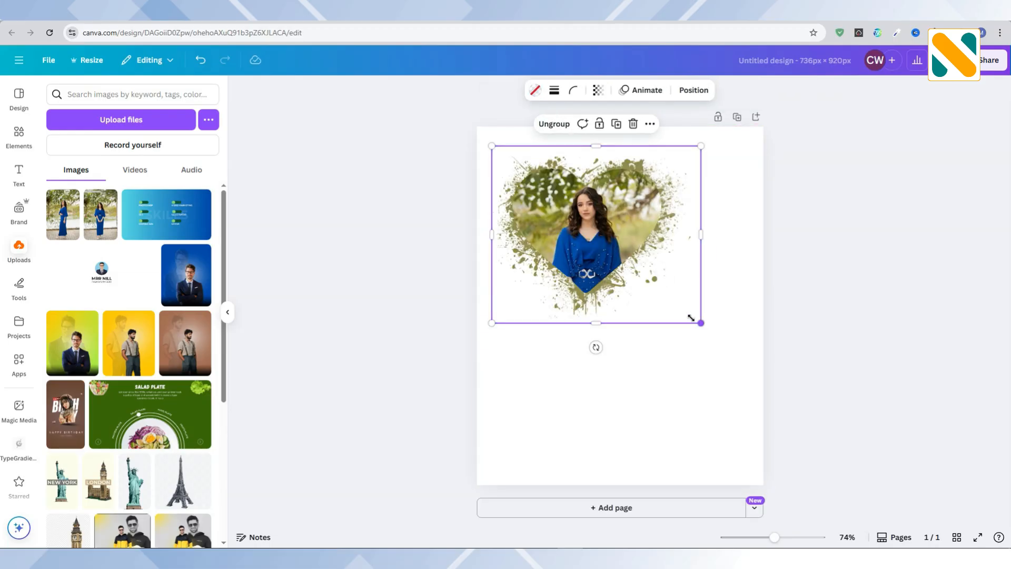
drag(691, 318, 672, 298)
drag(565, 227, 555, 223)
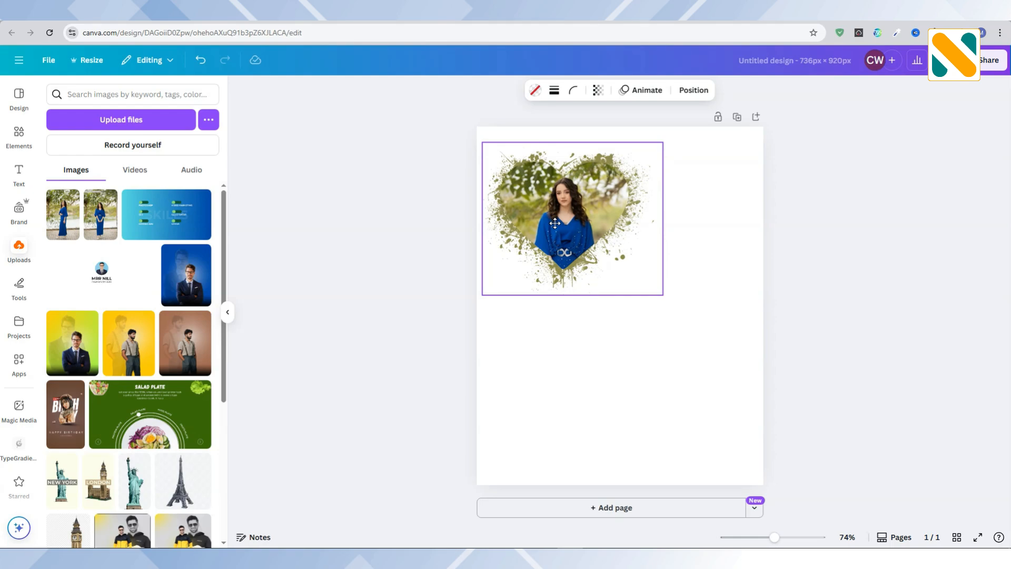
click(403, 233)
Search graphics for "birthday sticker" and place the blue party popper in the page's upper-right area beside the heart
click(17, 136)
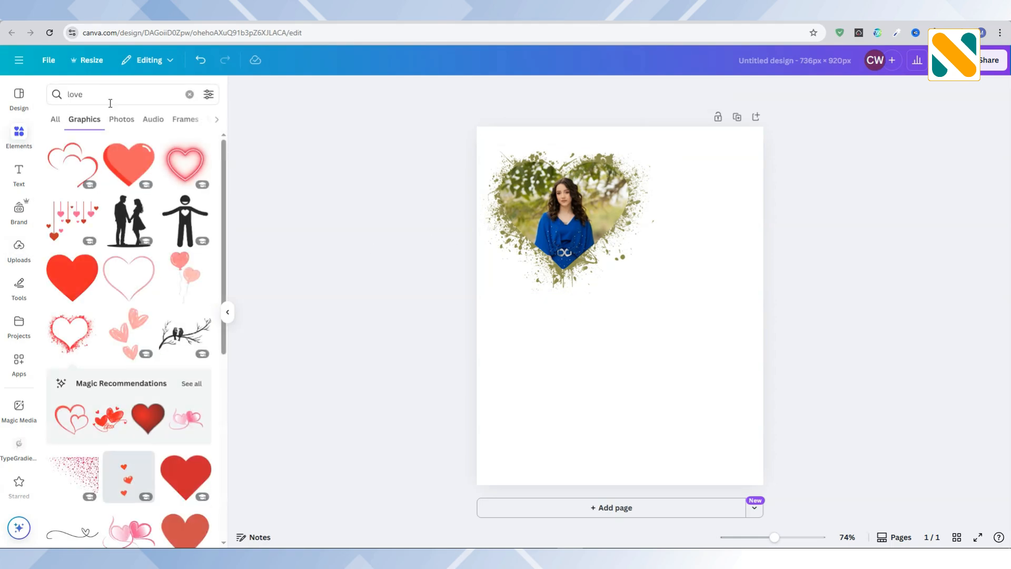
text(birth)
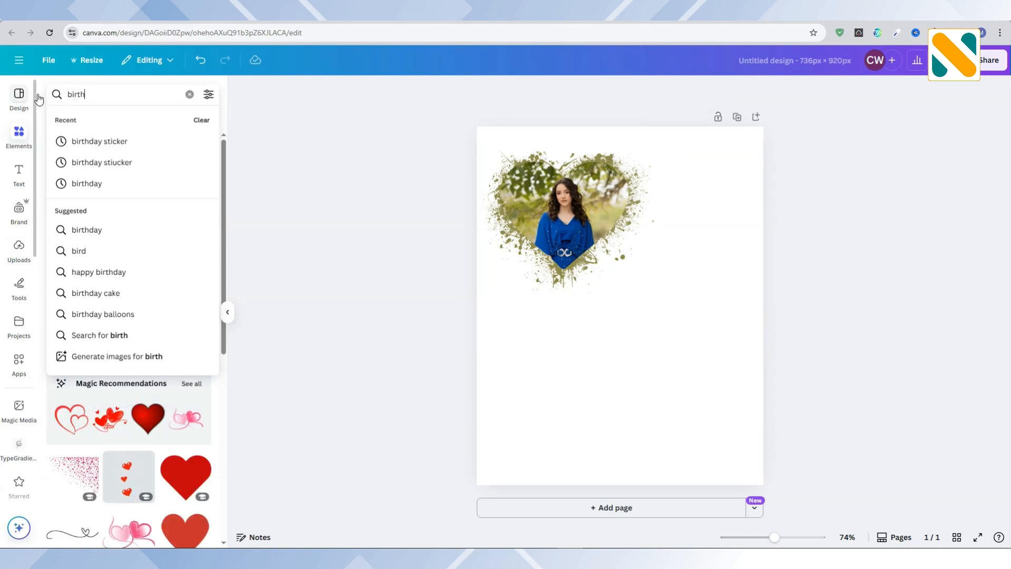
text(day sticker)
key(Return)
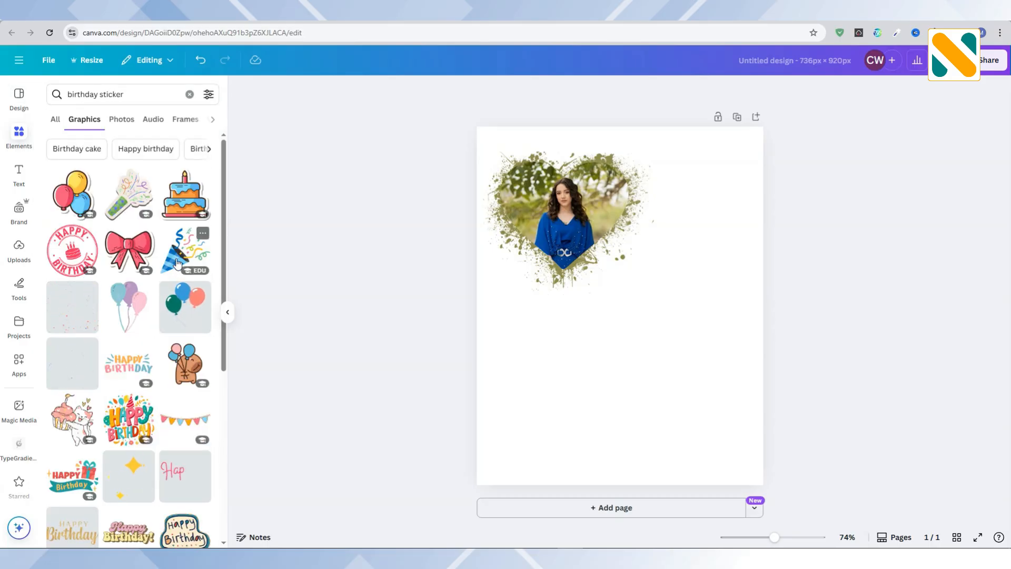
click(185, 251)
drag(602, 313, 689, 207)
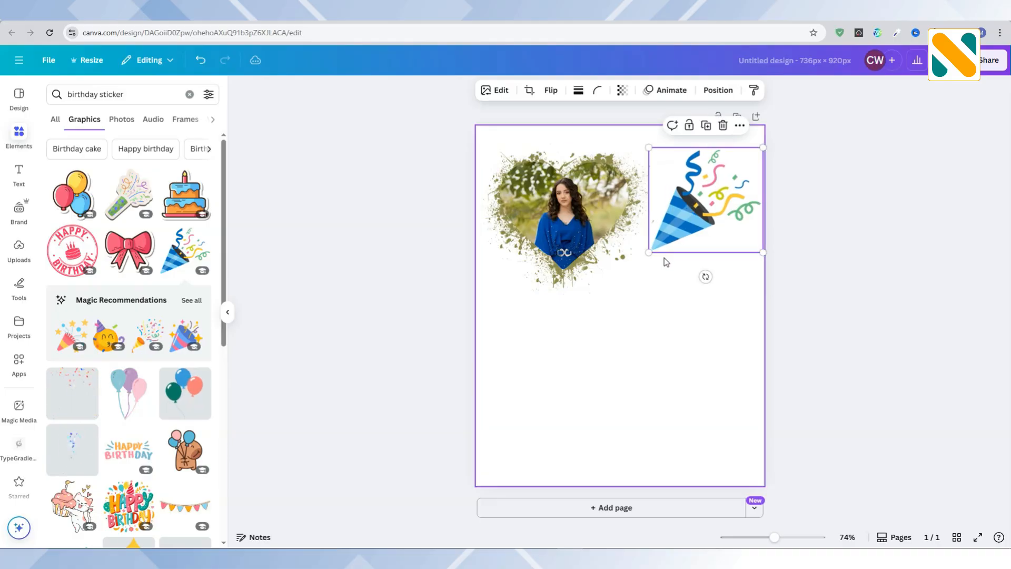
Shrink the blue party popper to less than half its size and reposition it in the page's upper-right area
drag(649, 252, 716, 195)
drag(731, 181, 701, 190)
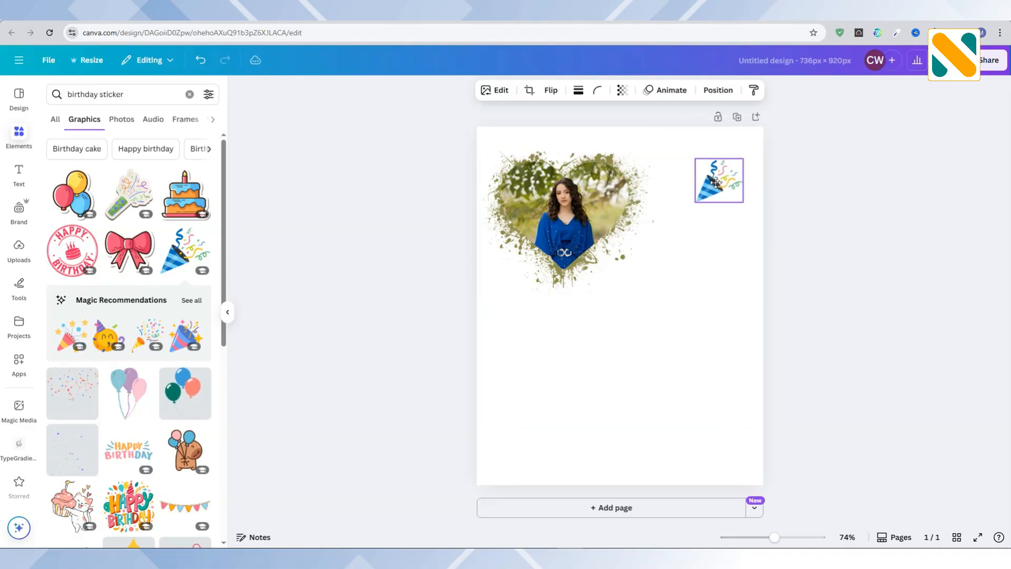
click(354, 231)
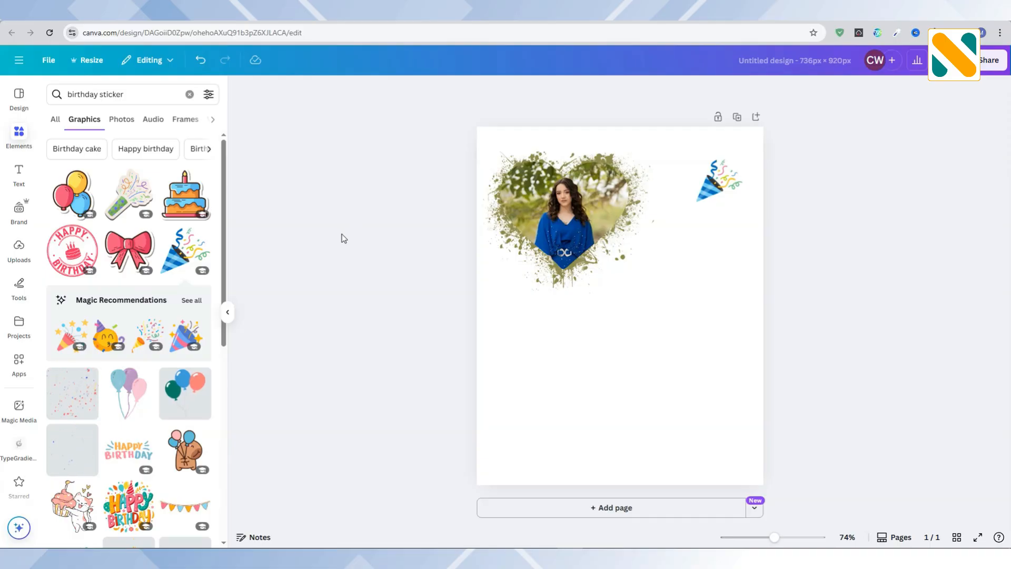
Search graphics for "blue shadow" and add the dark blue gradient that fades to transparent at its upper edge
click(133, 103)
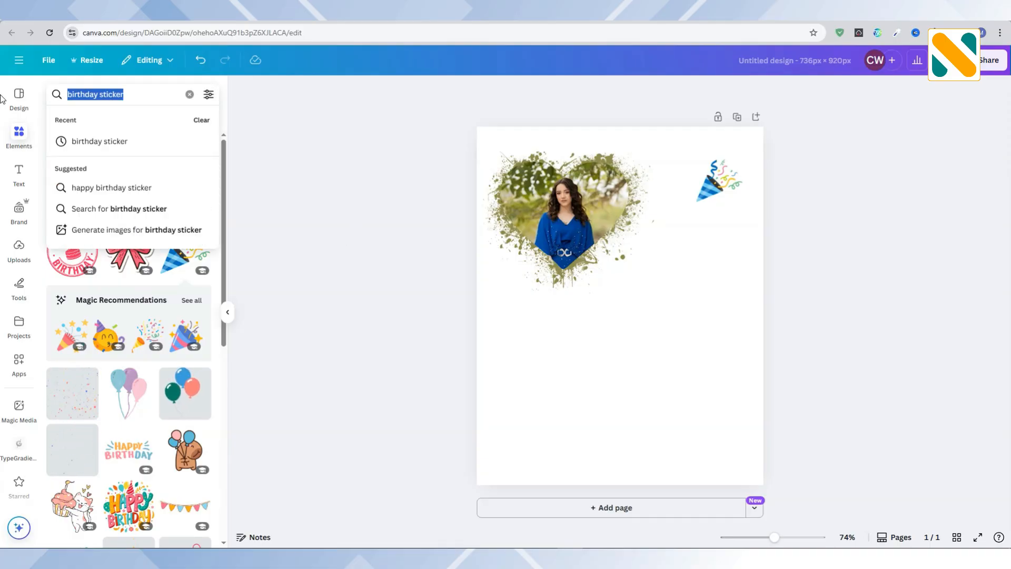
text(blue shadow)
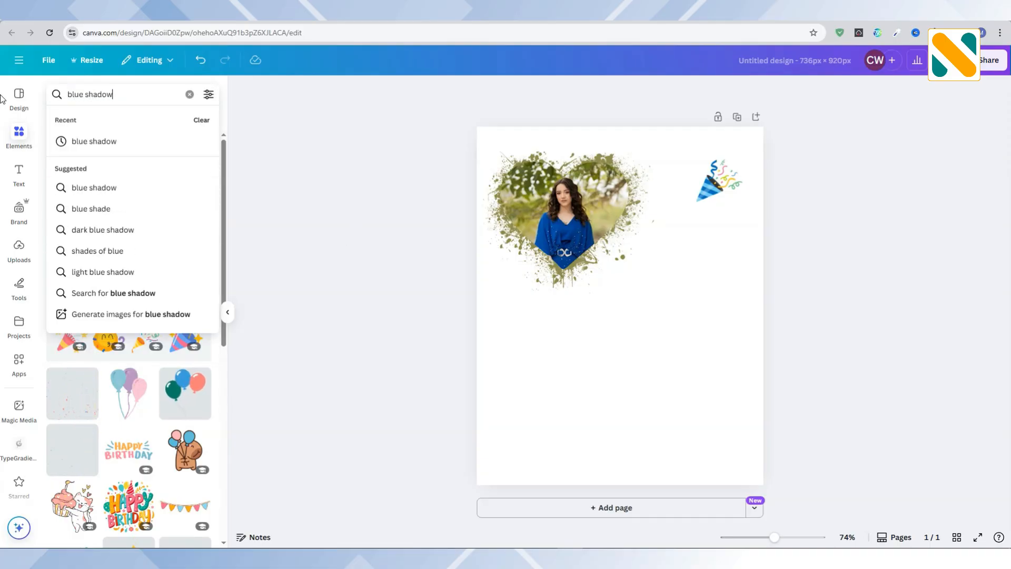
key(Return)
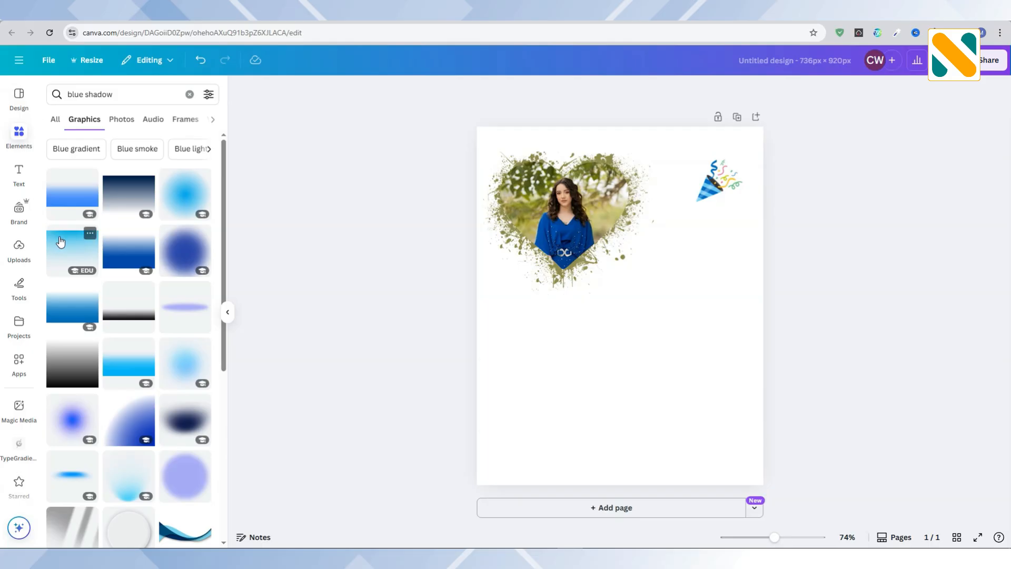
click(120, 255)
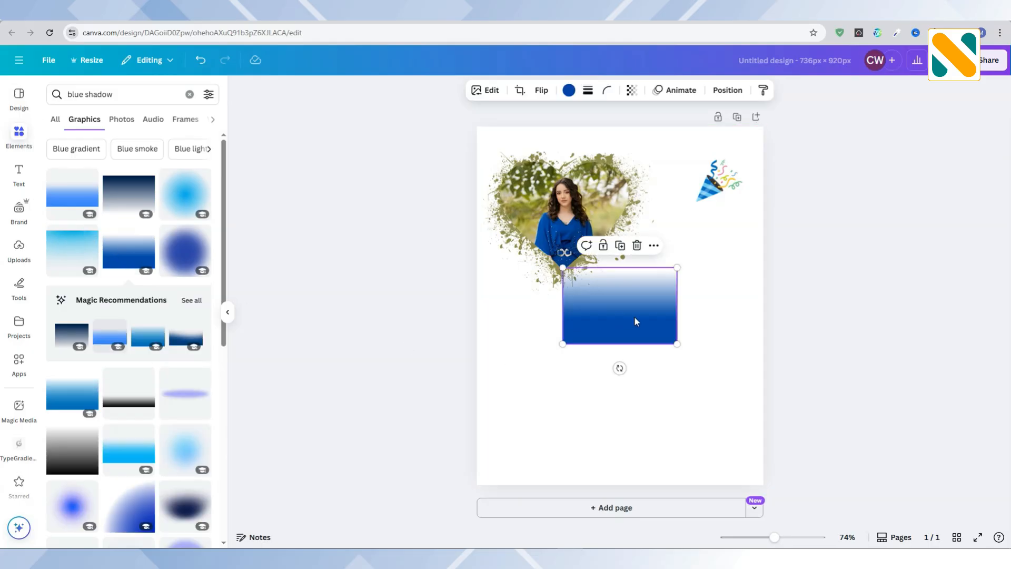
Align the blue gradient with the page's lower-left corner and enlarge it to cover the page's full width and lower half
drag(634, 318, 546, 460)
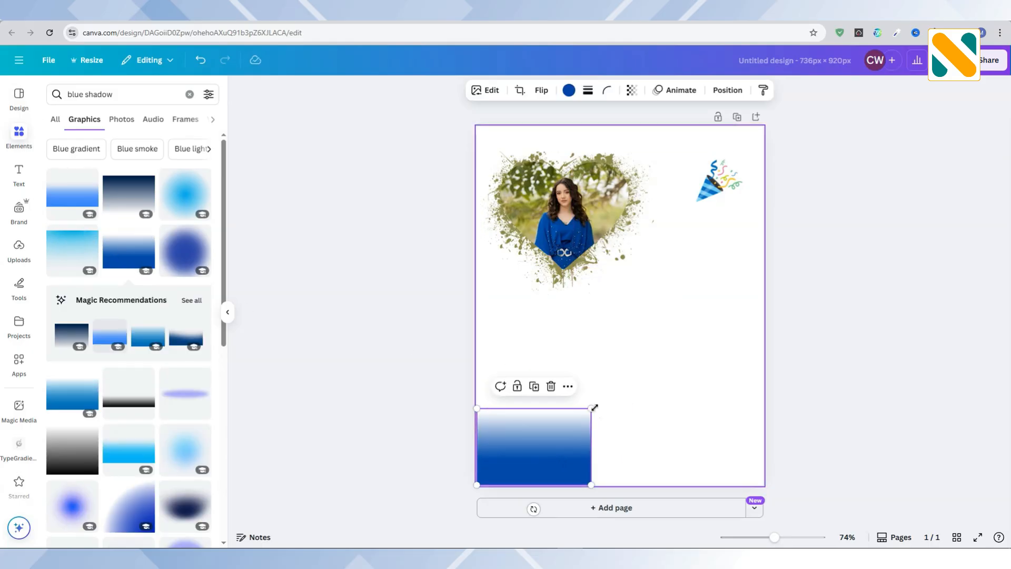
drag(596, 408, 795, 308)
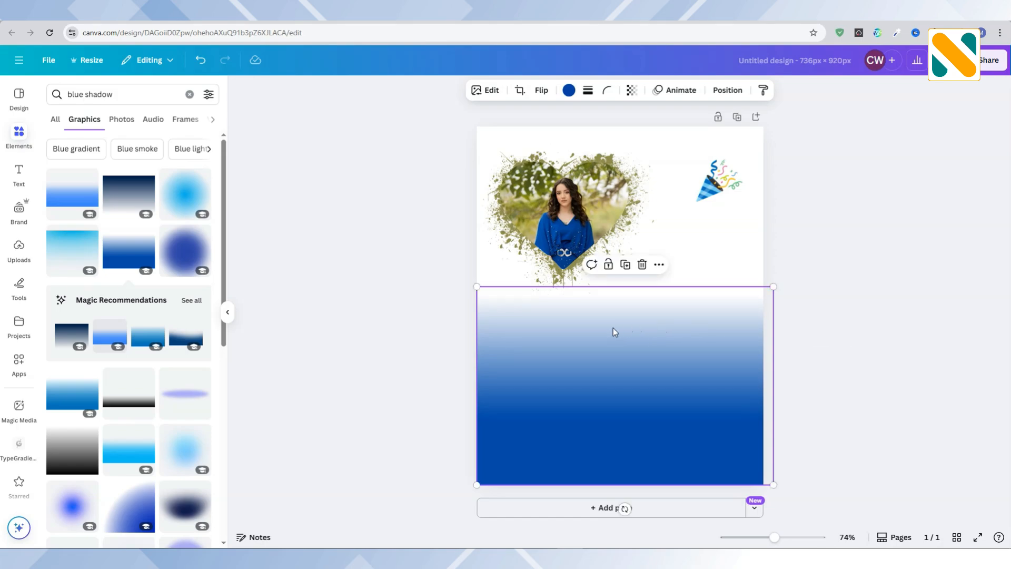
drag(614, 332, 608, 328)
click(422, 289)
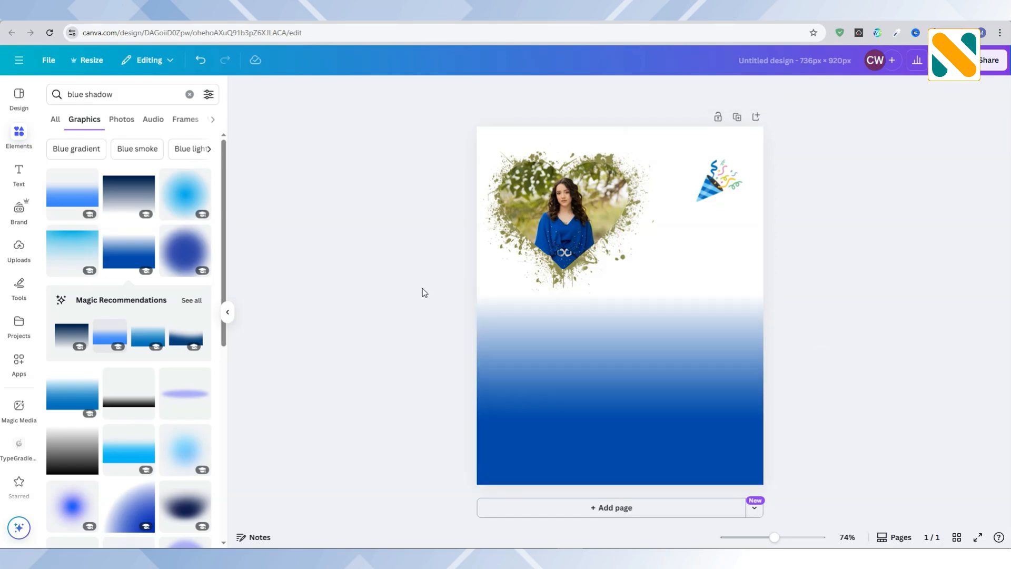
Add the uploaded full-length photo of the woman in the blue dress and crop its upper edge to just above her head
click(20, 246)
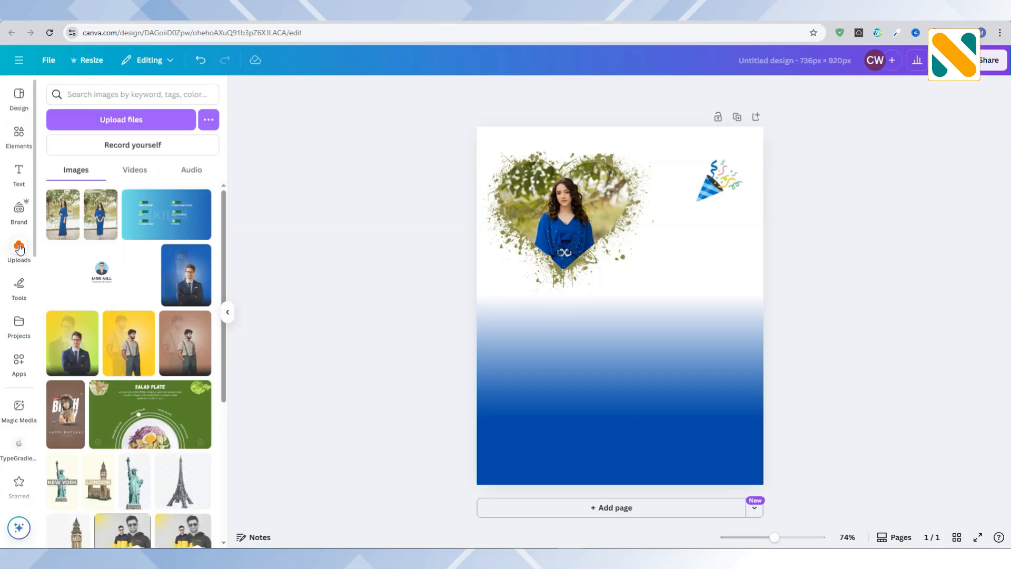
click(60, 226)
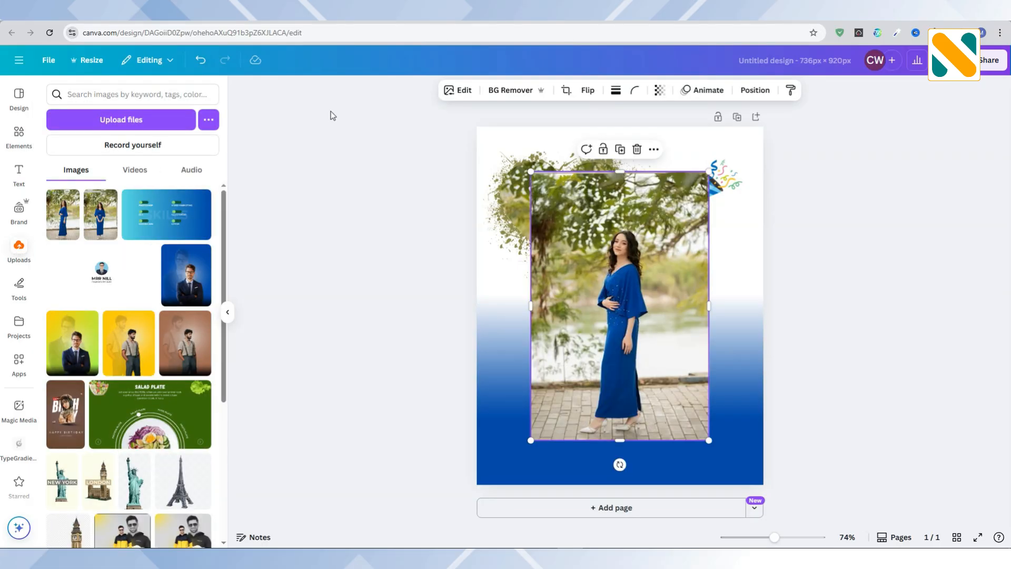
drag(628, 174, 627, 222)
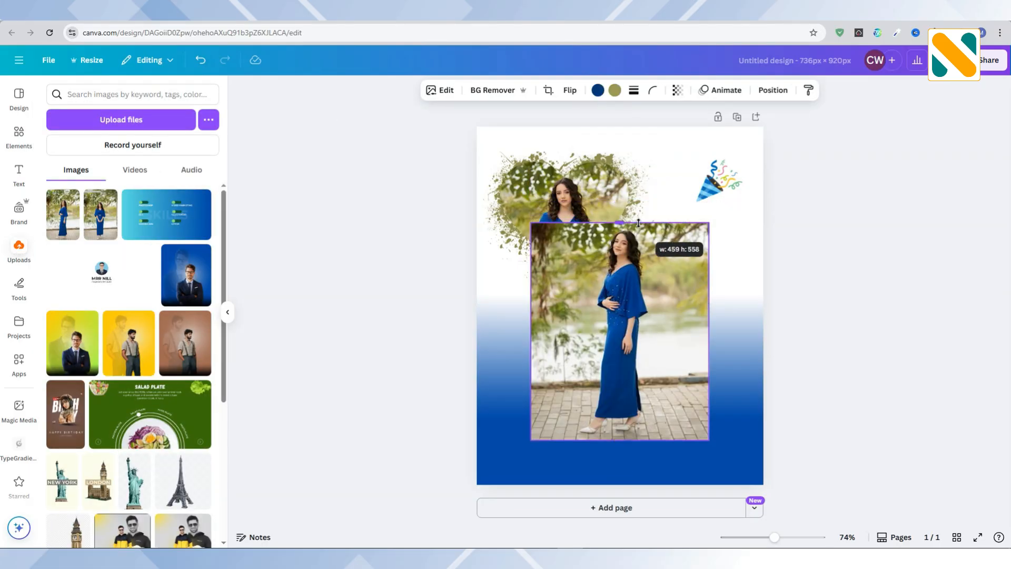
Remove the full-length photo's background, crop both sides closer to the woman, and place the cutout near the page's right edge
click(485, 91)
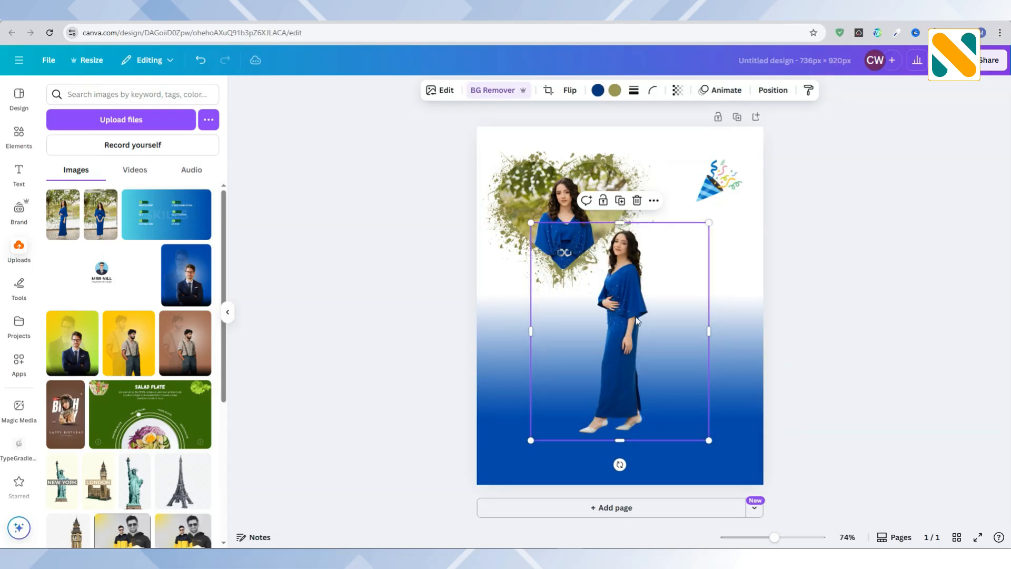
drag(531, 335, 573, 335)
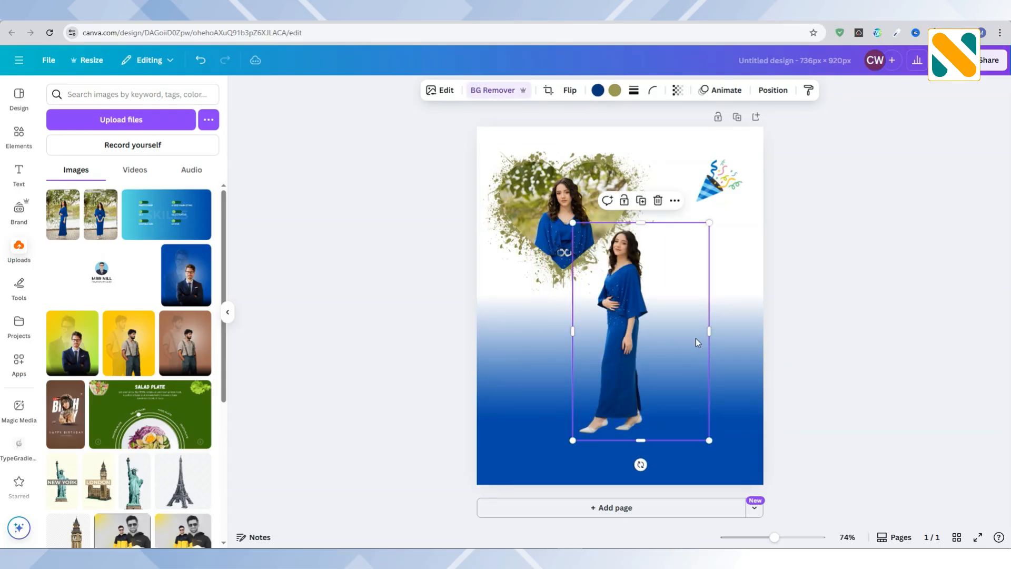
drag(711, 336, 724, 362)
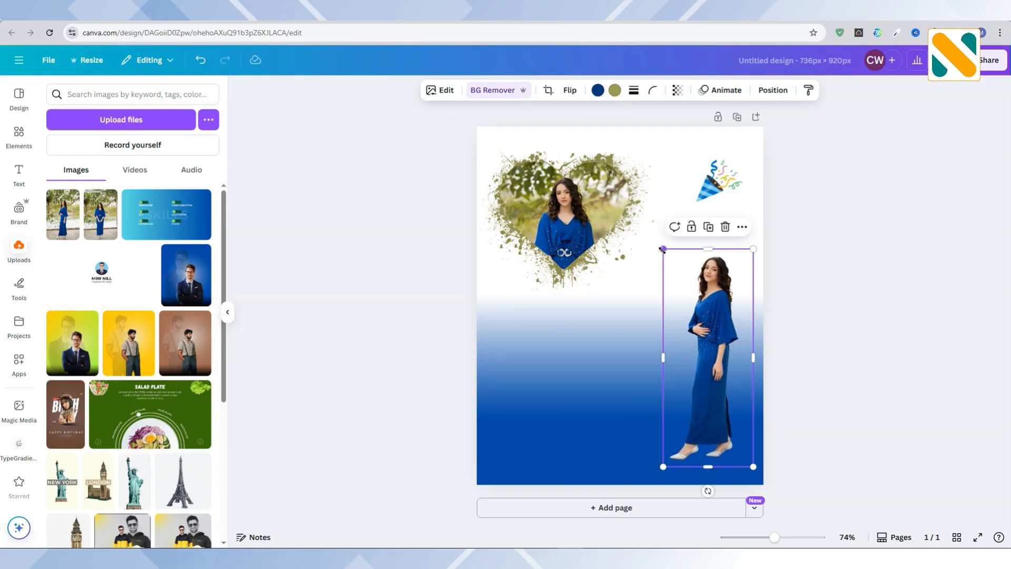
Enlarge the woman cutout to fill most of the page's height and nudge it slightly left
drag(662, 249, 590, 186)
drag(687, 290, 677, 290)
click(850, 219)
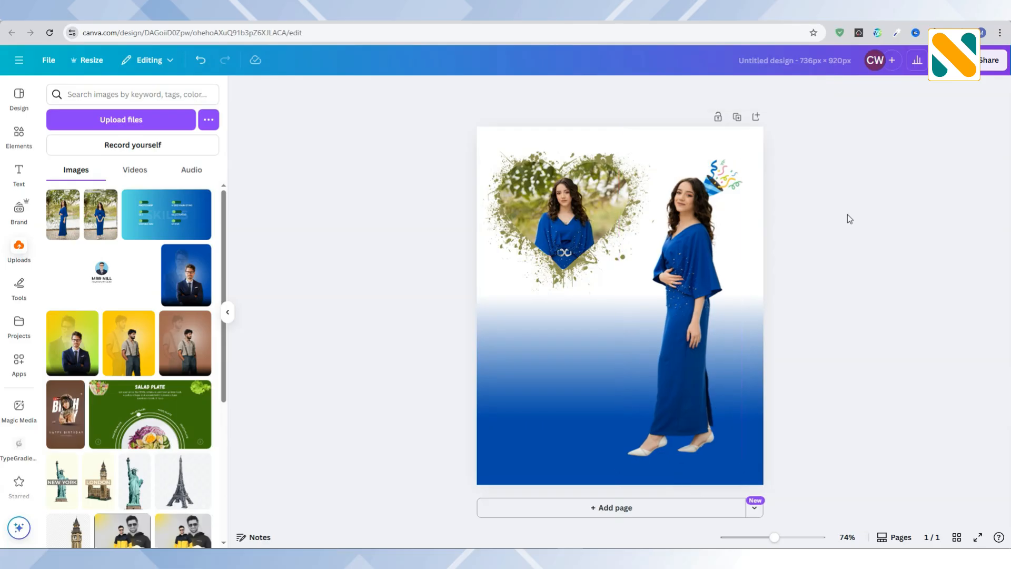
Move the party popper into the page's upper-right corner and nudge the woman cutout slightly left
mouse_move(732, 156)
mouse_down()
mouse_move(739, 134)
mouse_move(739, 164)
mouse_move(747, 159)
mouse_up()
click(842, 209)
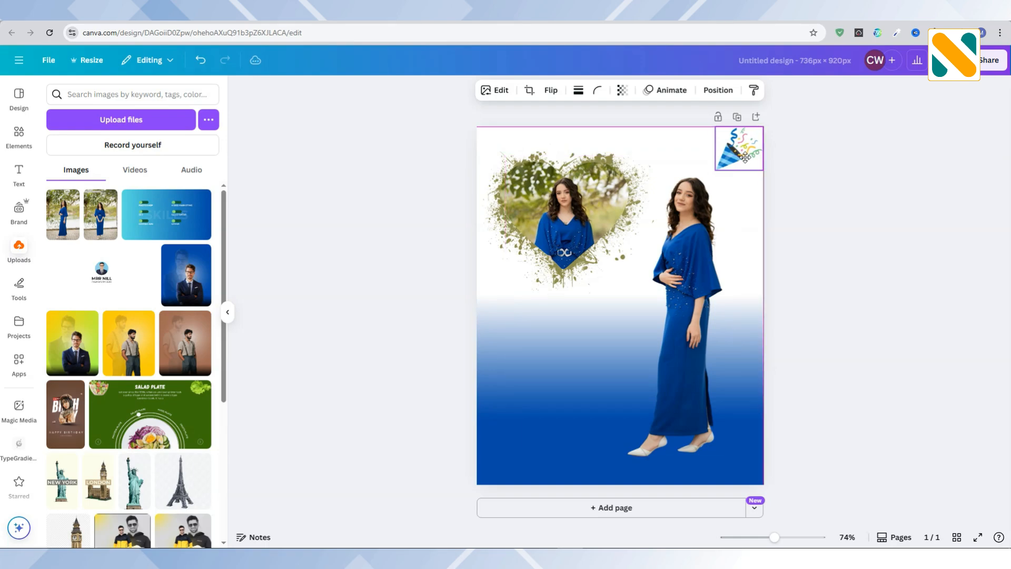
click(881, 176)
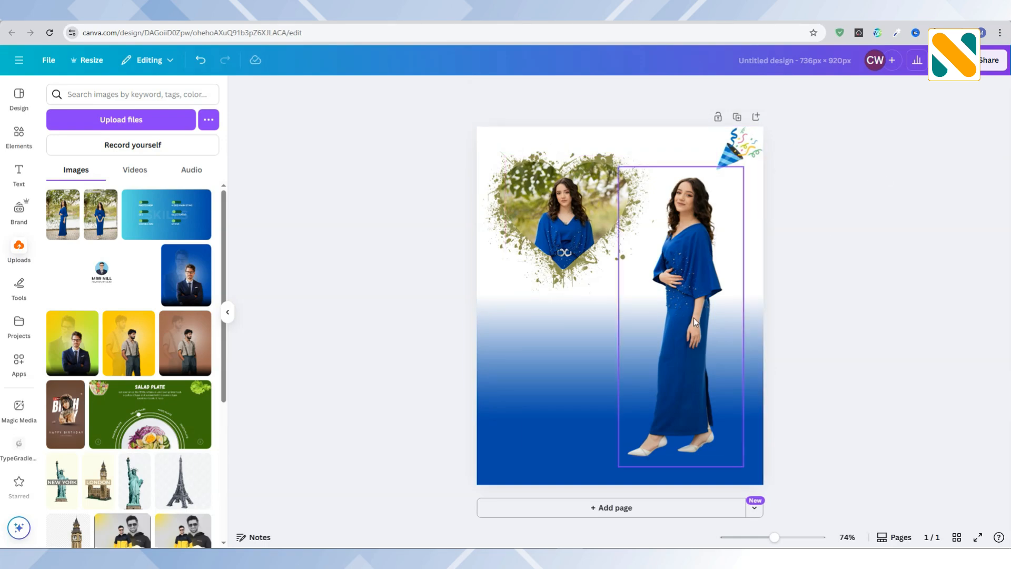
drag(695, 322, 689, 322)
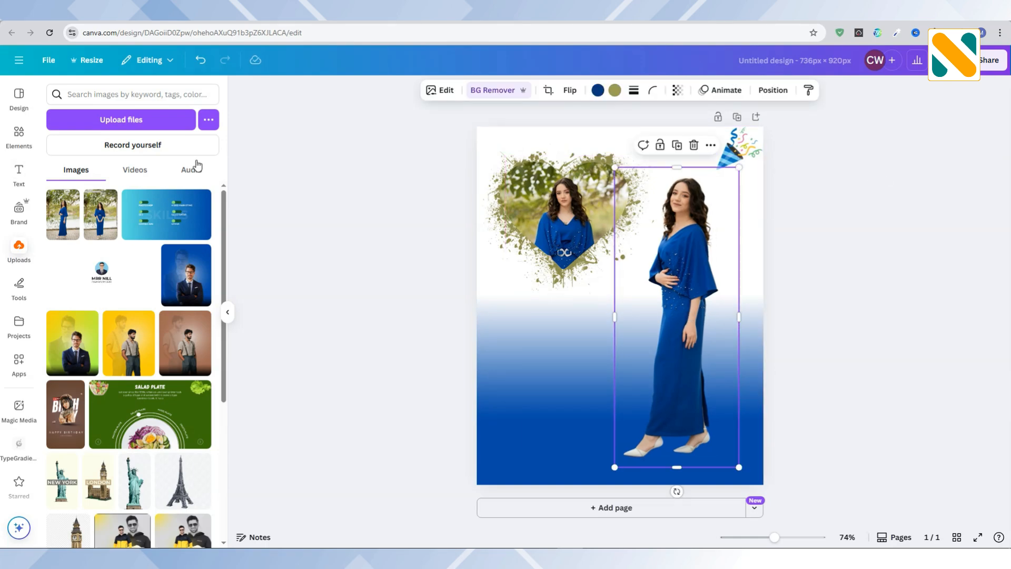
Search graphics for "shadow", add the soft black elliptical shadow, and shrink it to sit beneath the woman's front shoe
click(19, 134)
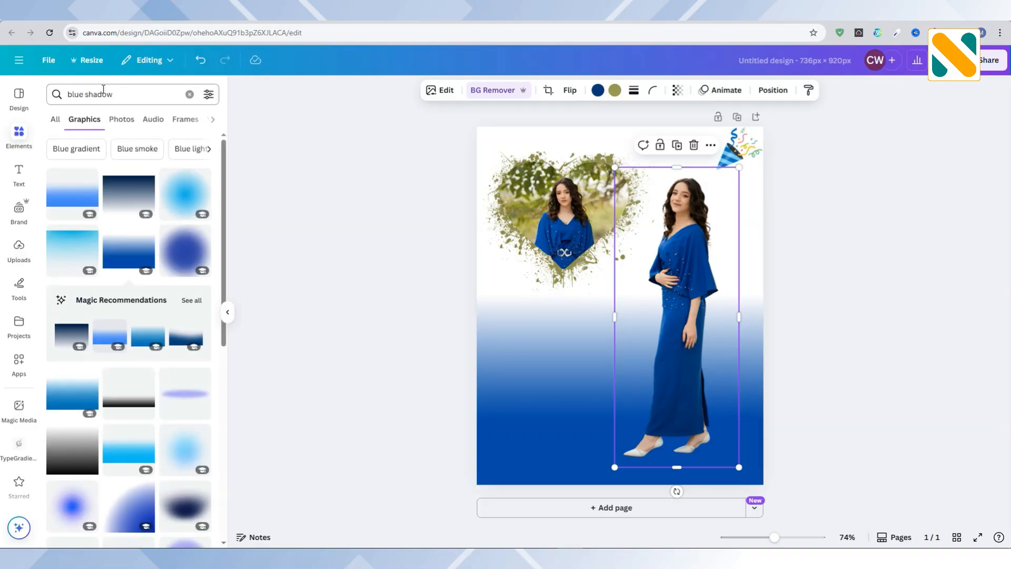
text(s)
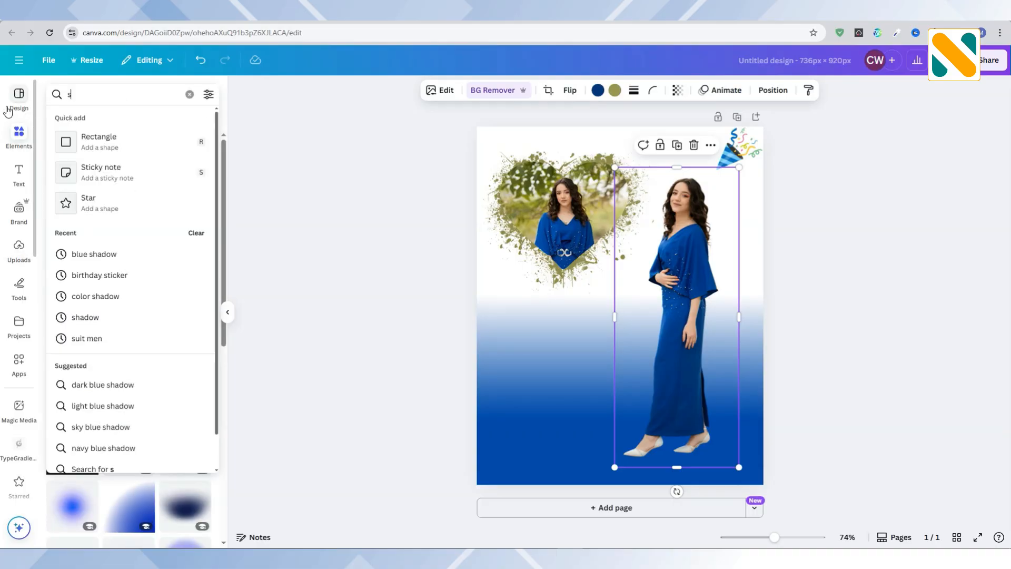
text(hadow)
key(Return)
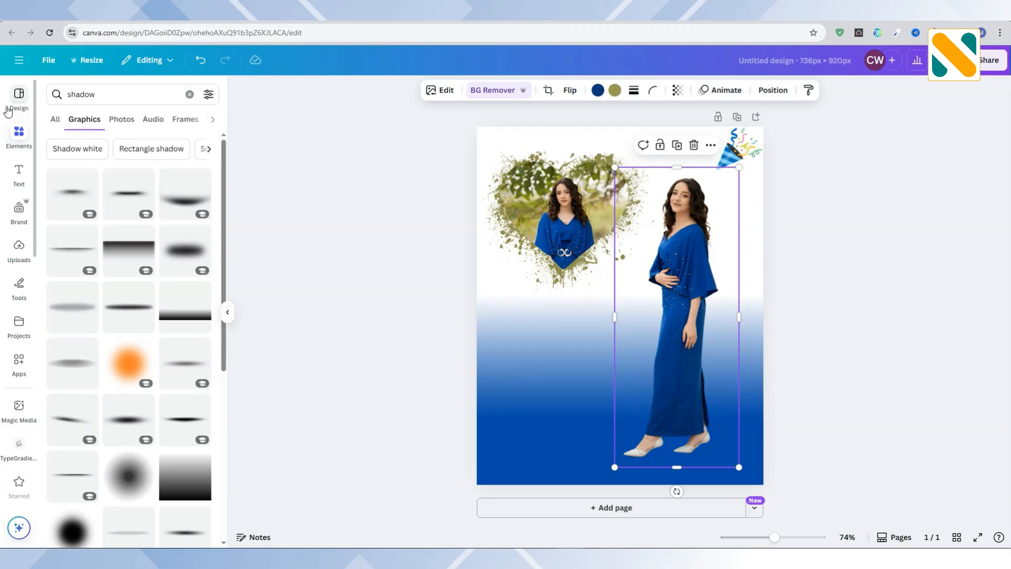
click(70, 195)
drag(581, 293, 615, 466)
drag(769, 509, 651, 462)
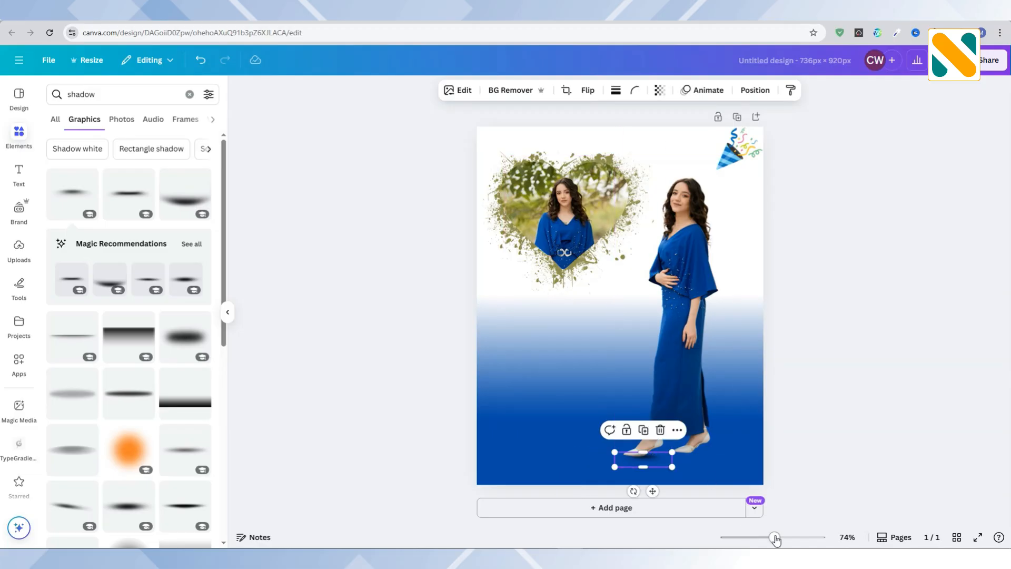
Enlarge the shadow slightly and fine-tune its position directly under the front shoe's sole
drag(775, 538, 816, 538)
scroll(724, 369, down, 15)
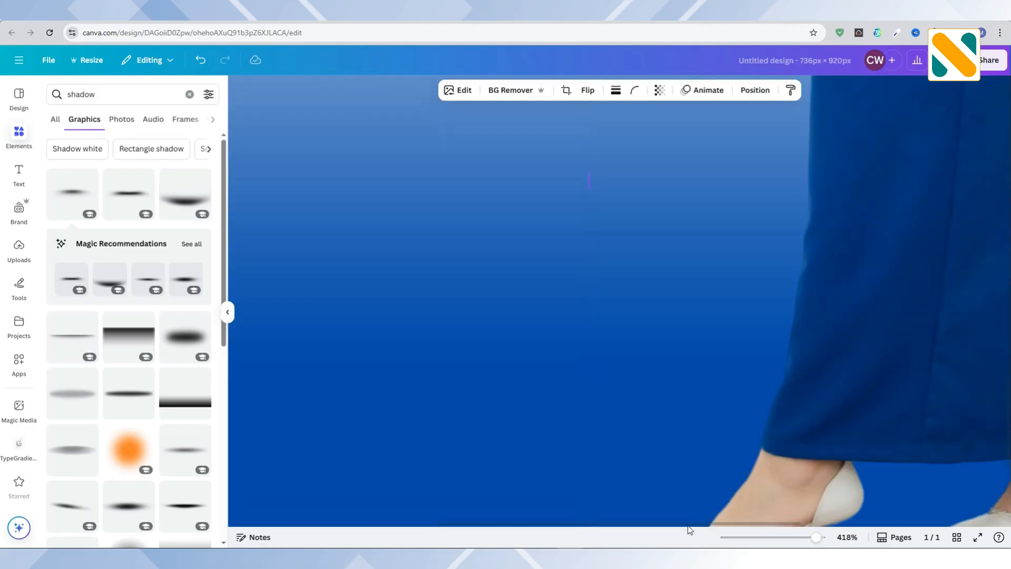
drag(726, 524, 841, 525)
scroll(726, 393, down, 4)
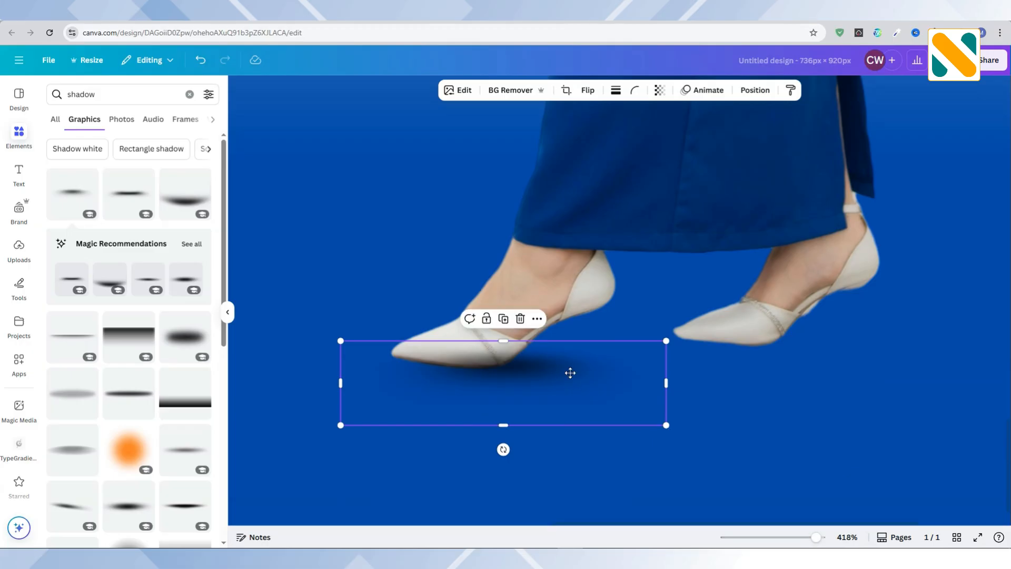
drag(570, 373, 581, 368)
drag(677, 336, 708, 327)
drag(586, 345, 571, 351)
Send the shadow backward behind the woman cutout and enlarge it to about 175.2 × 45.3 px
click(755, 90)
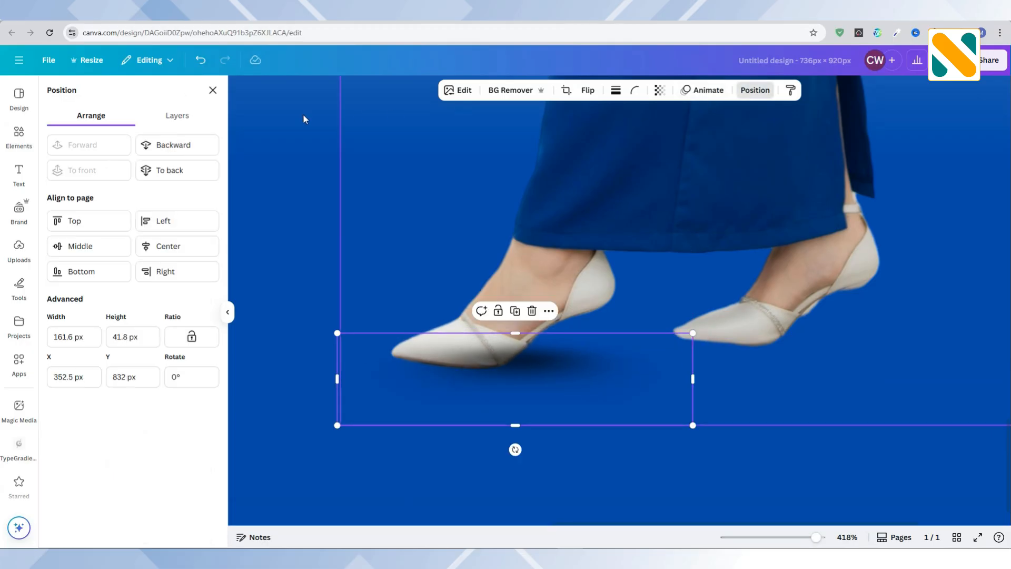
click(190, 146)
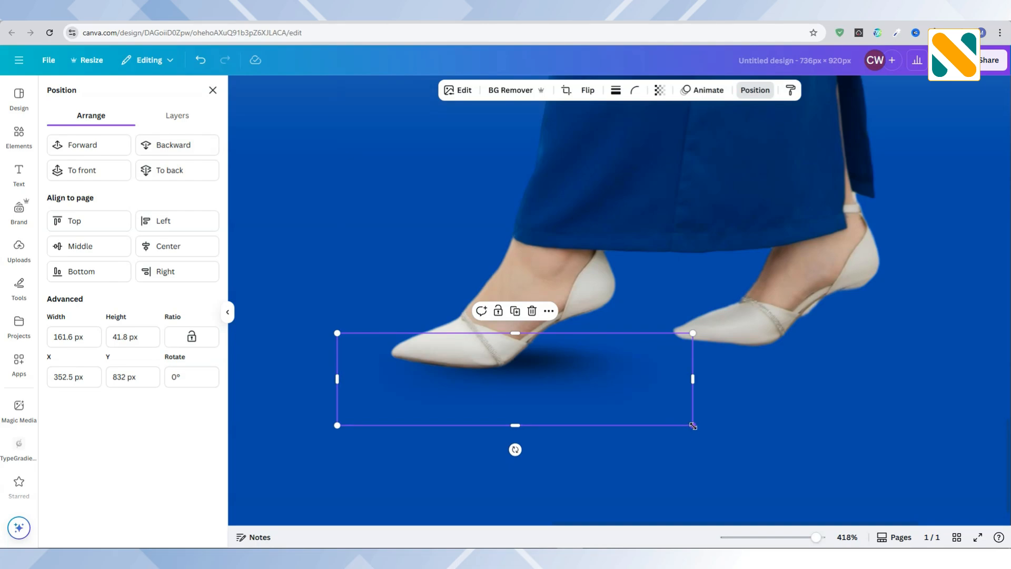
drag(693, 426, 723, 432)
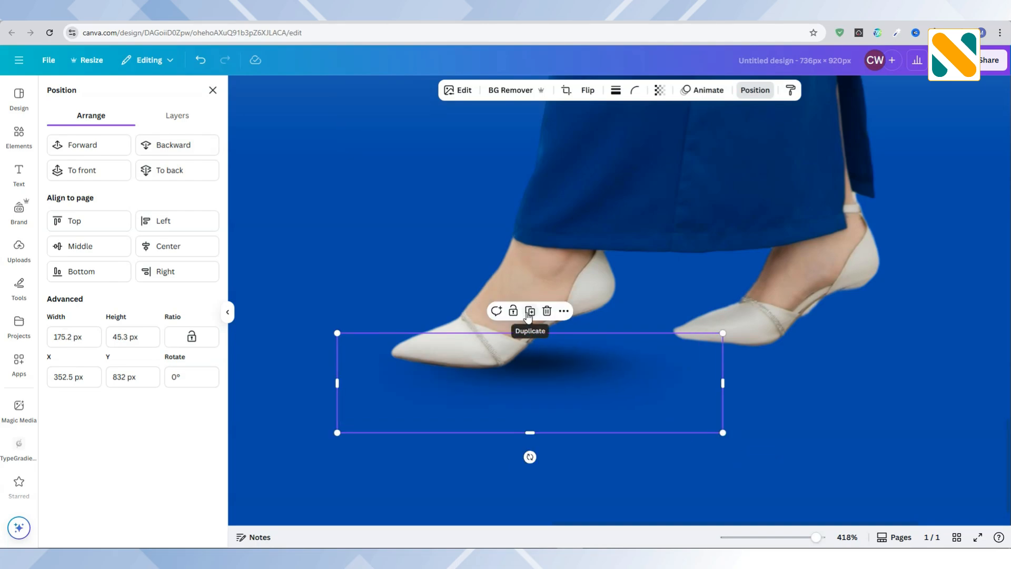
Duplicate the shadow, place the copy beneath the woman's rear shoe, and send it backward behind her
drag(521, 353, 804, 373)
click(187, 146)
scroll(859, 360, down, 6)
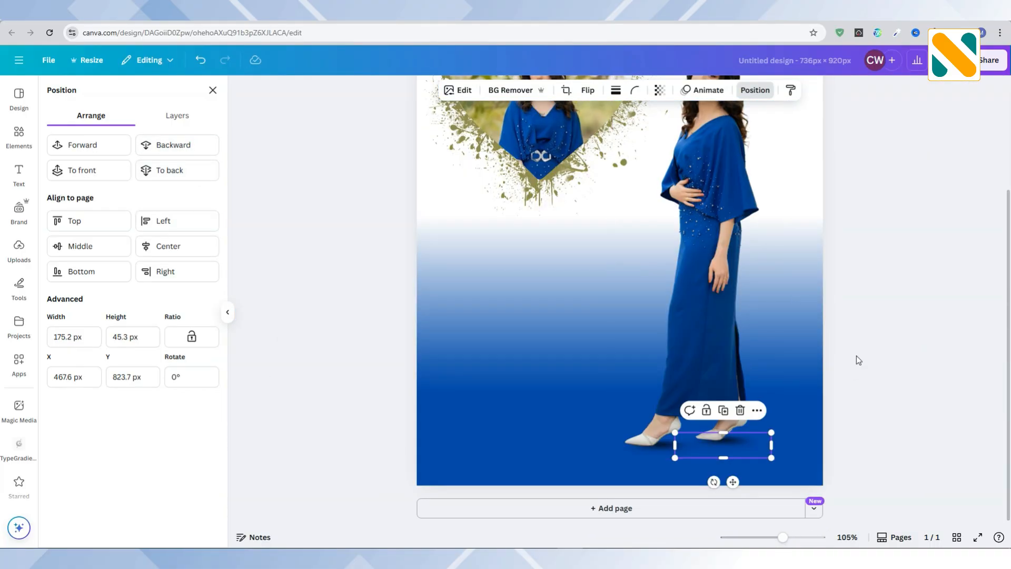
click(858, 361)
drag(783, 538, 777, 538)
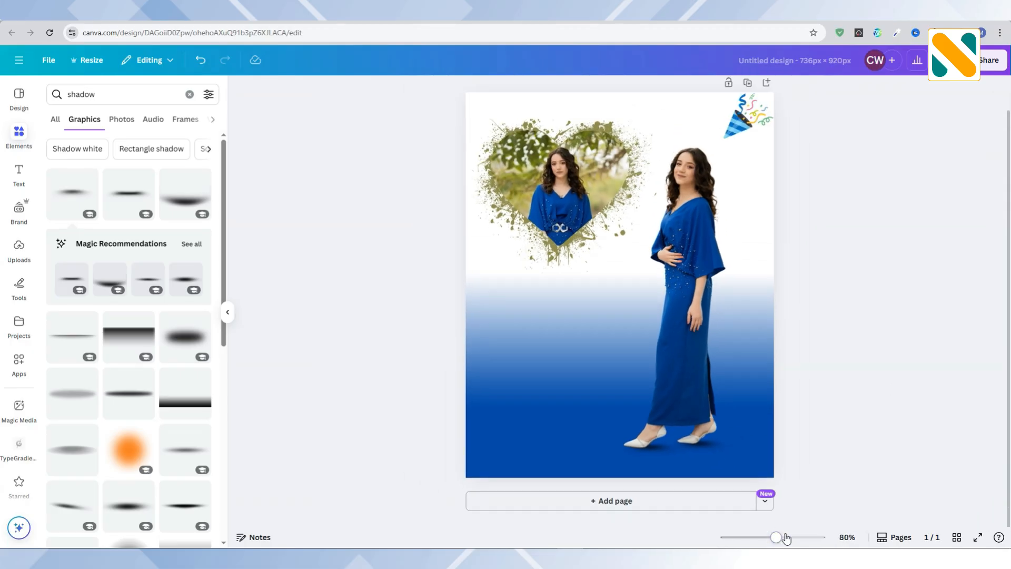
Add a subheading with the woman's first name and place it on the gradient below the photo heart
click(18, 177)
click(114, 281)
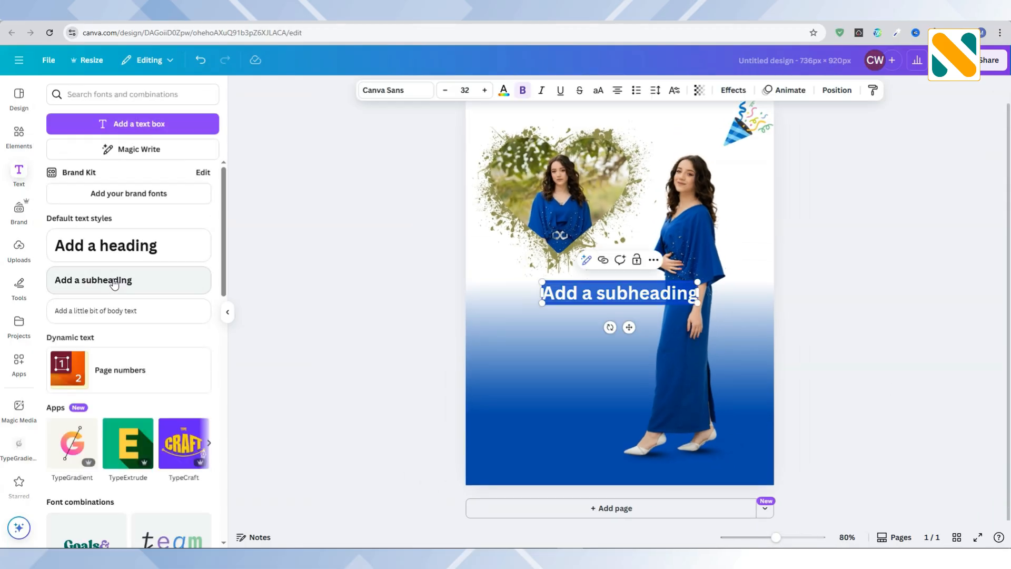
text(Emma)
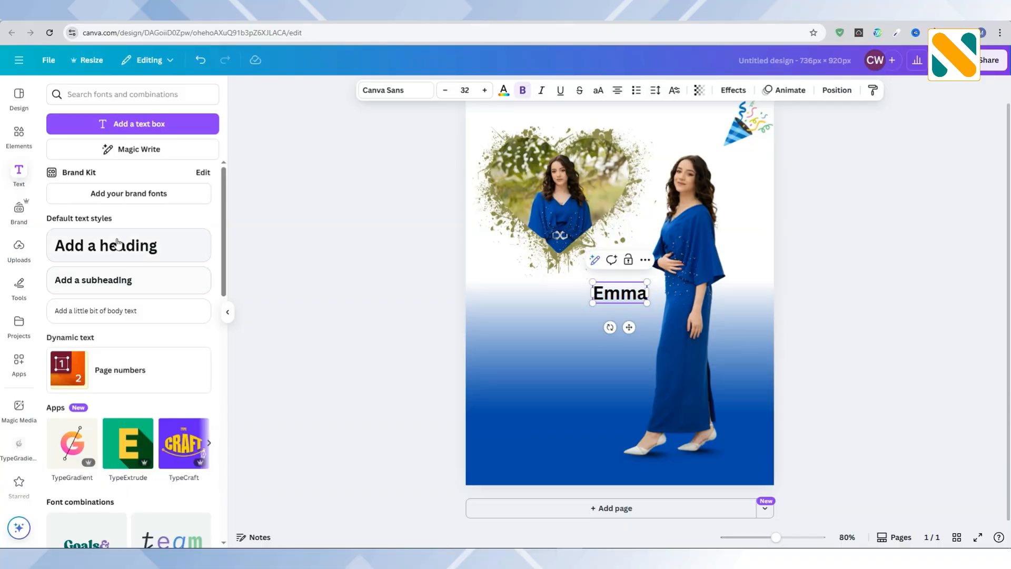
click(287, 239)
drag(643, 299, 553, 343)
Make the name text white in the Alex Brush font, enlarge it to size 68, and place it lower on the gradient
click(503, 91)
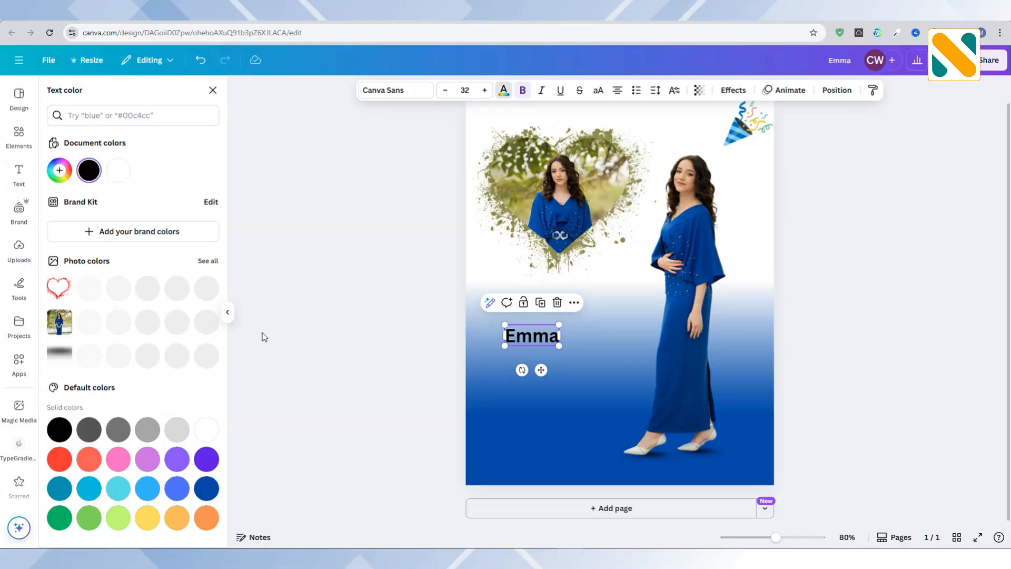
click(384, 92)
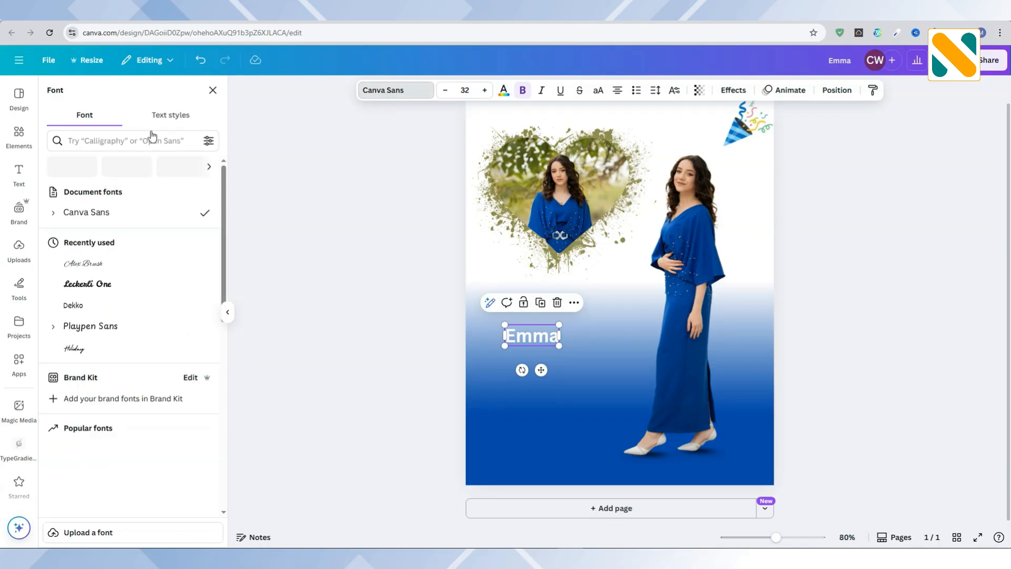
click(109, 140)
text(alex)
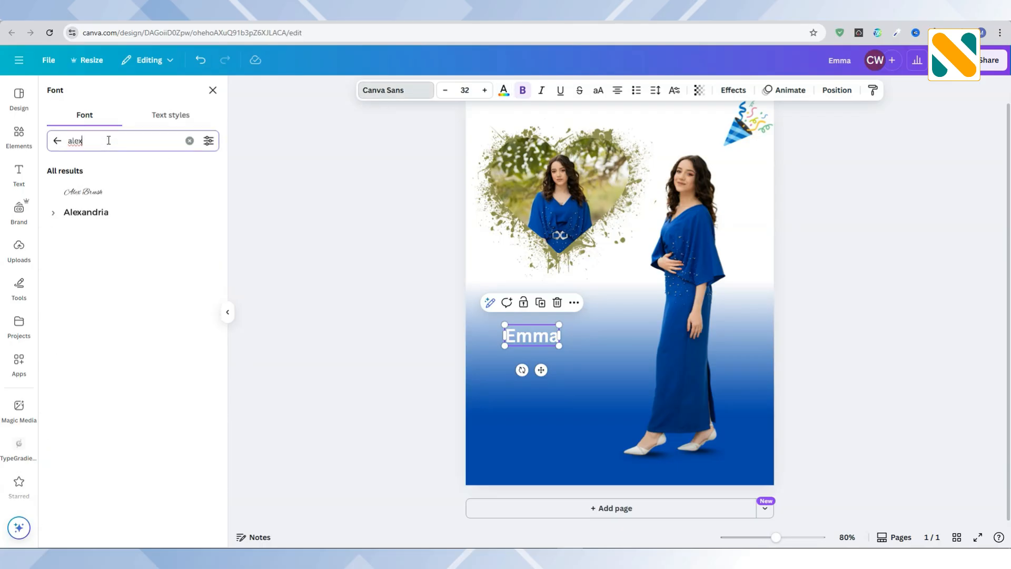
click(97, 194)
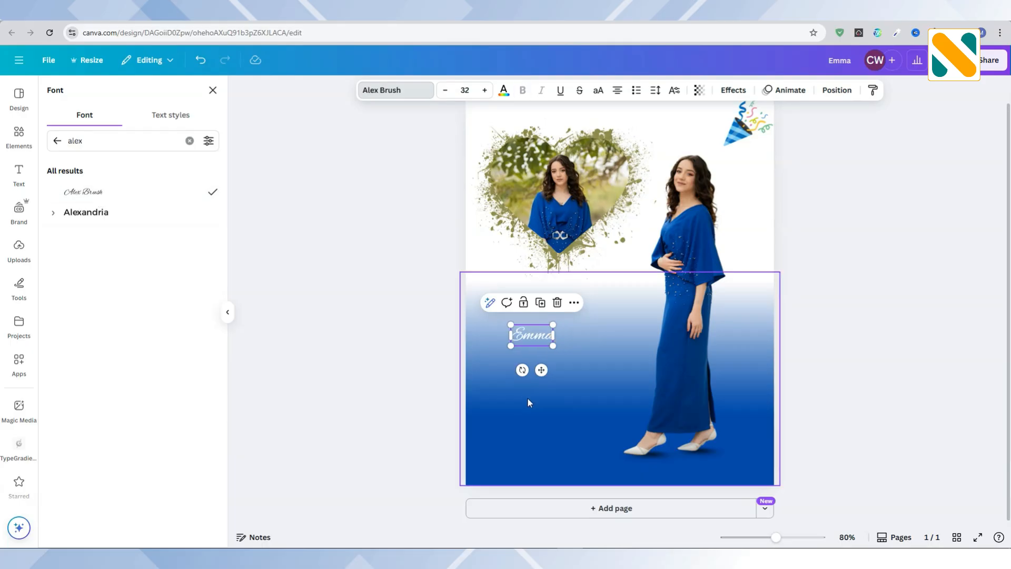
drag(553, 345, 532, 378)
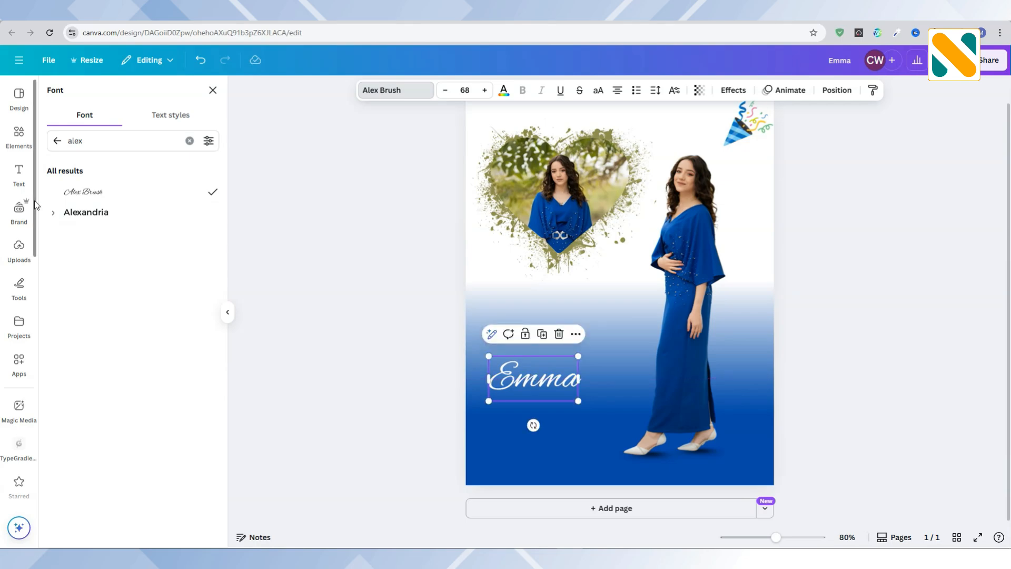
Add a subheading reading "Happy Birthday" below the name
click(19, 174)
click(118, 289)
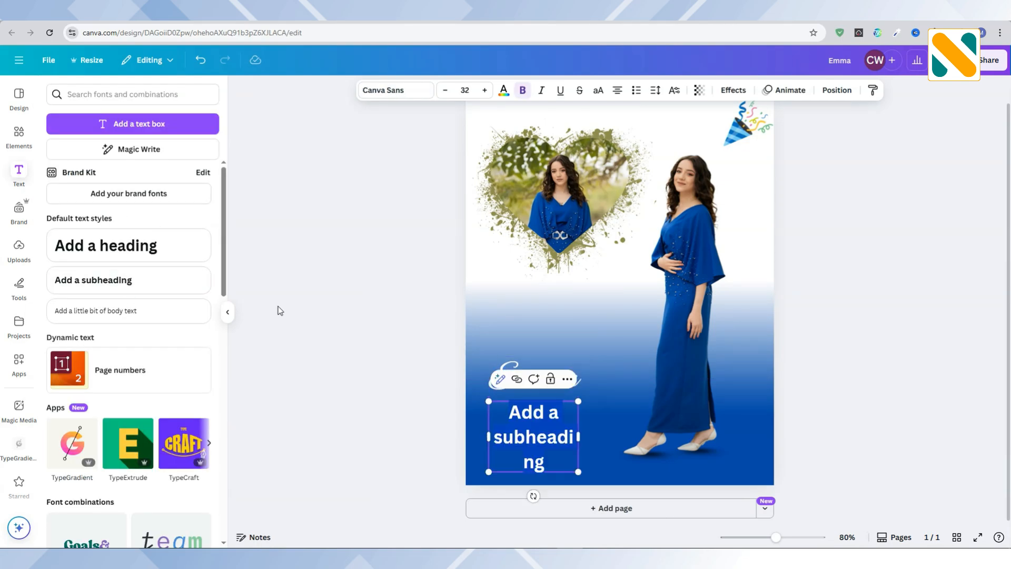
text(Ha)
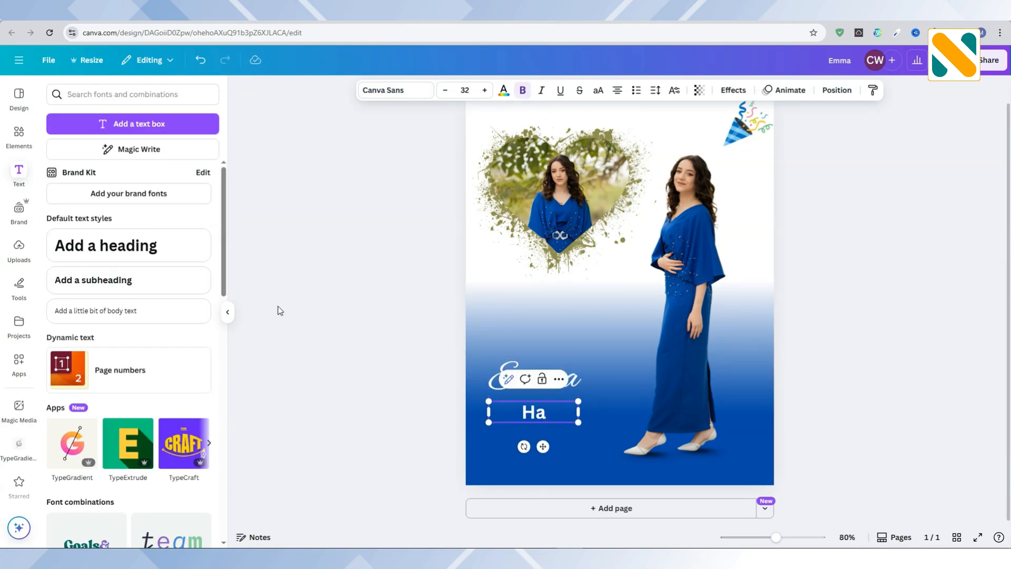
text(ppy Birth)
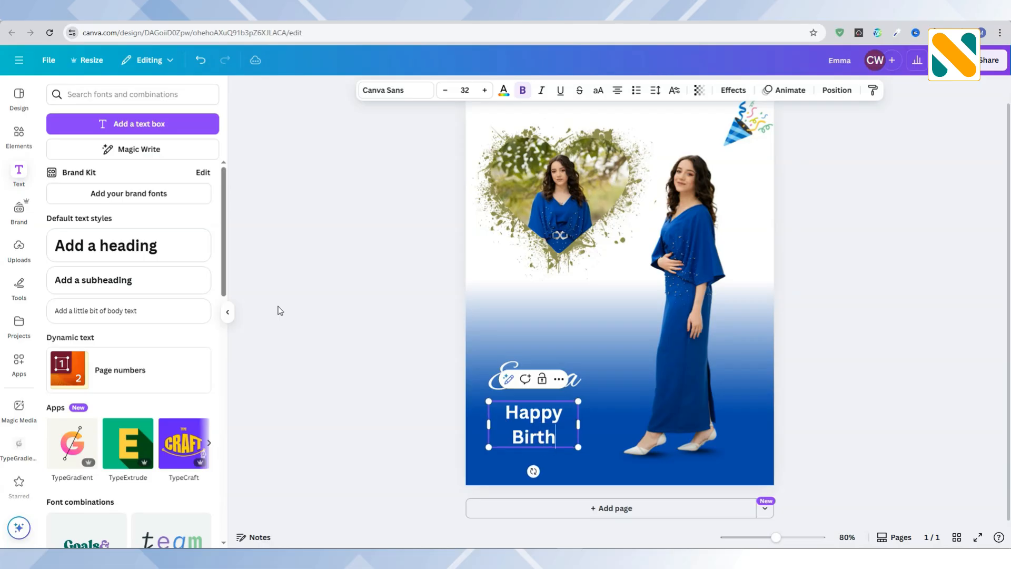
text(day)
click(348, 250)
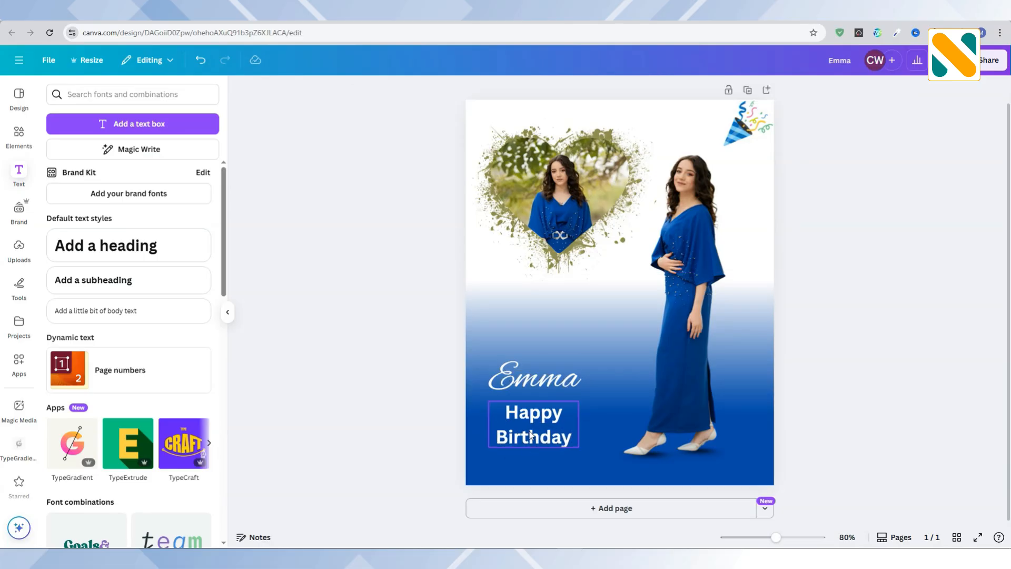
Set "Happy Birthday" in the Celandine font and fit it on one line at size 21.9 directly beneath the name
click(498, 440)
click(399, 92)
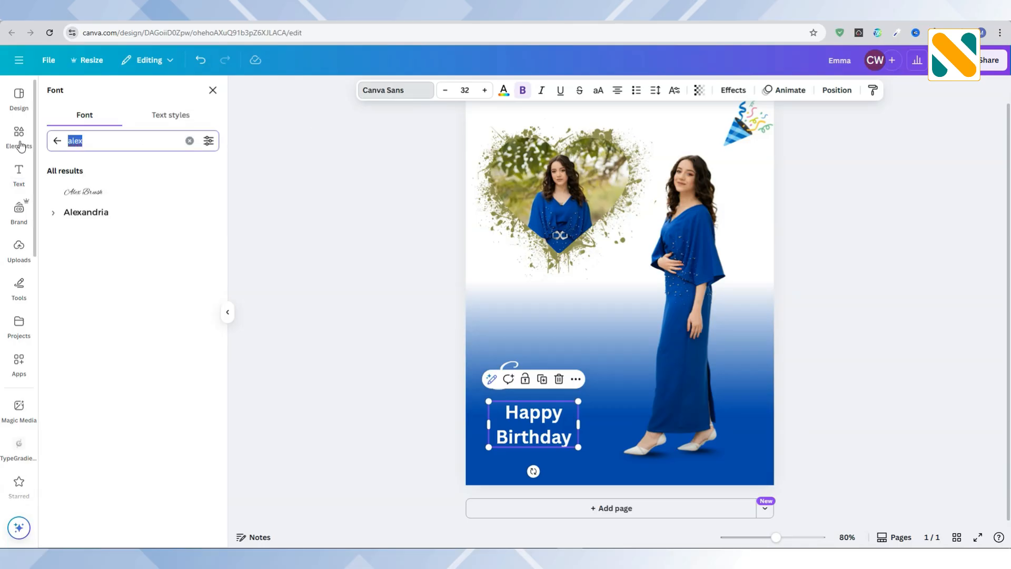
text(celan)
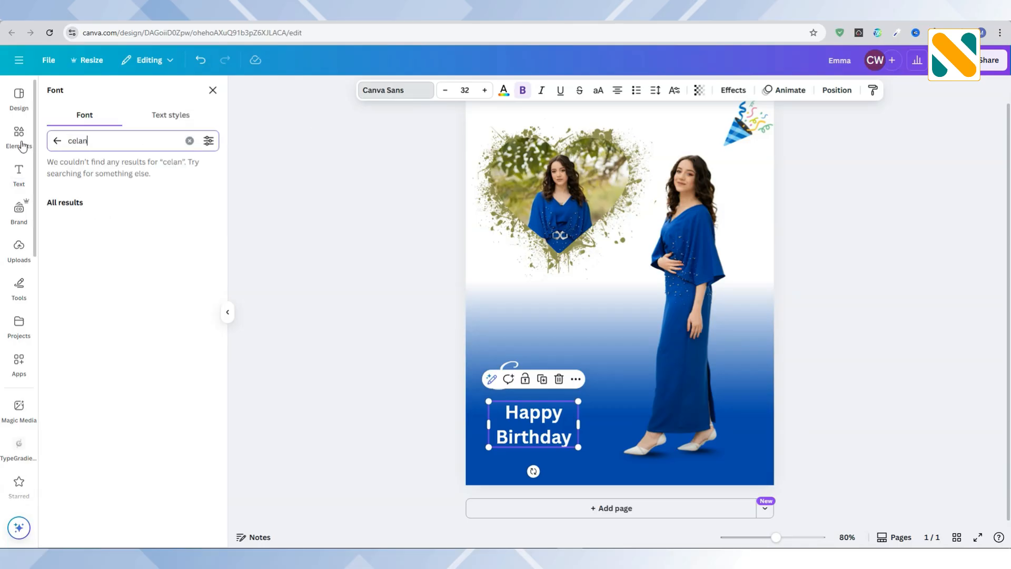
text(dine)
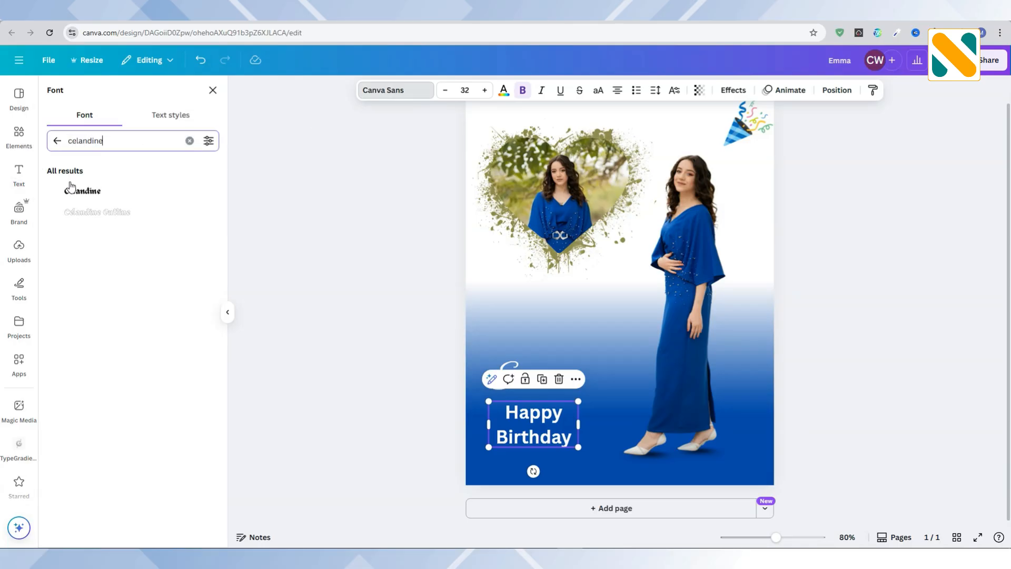
click(86, 191)
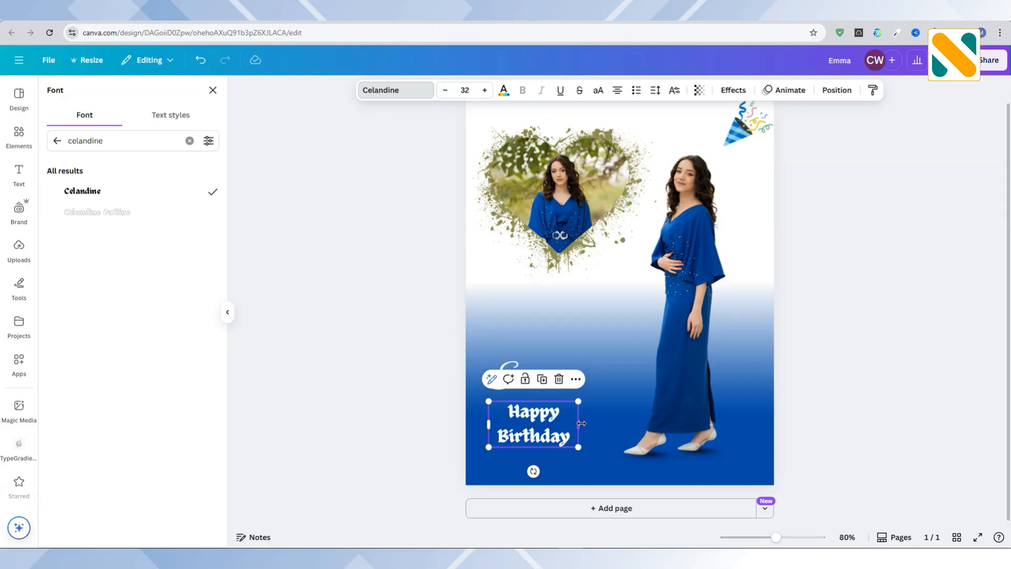
drag(581, 423, 543, 401)
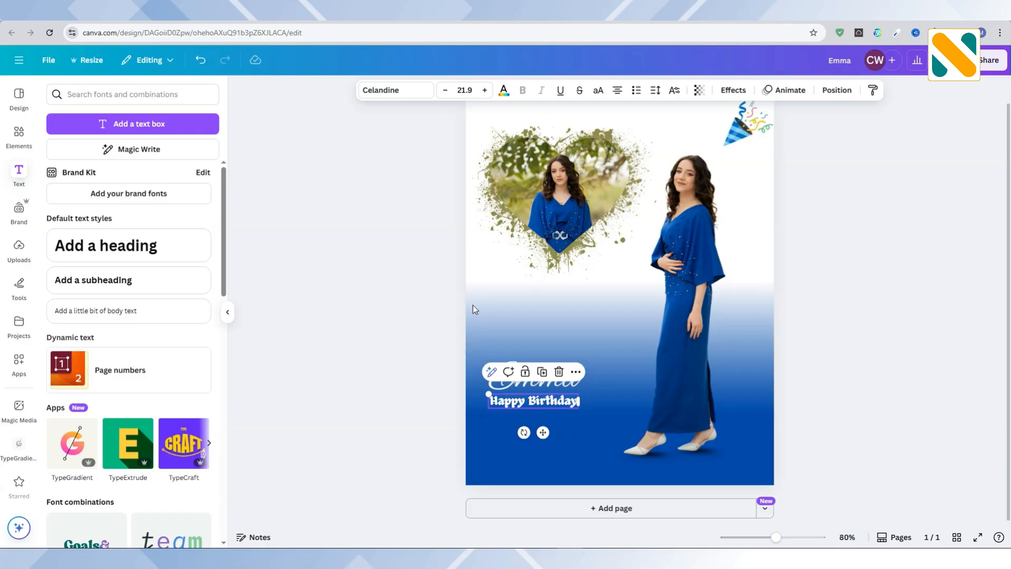
click(404, 128)
Search the graphics for "love", add the curly line with a heart, and shrink it to roughly the greeting's width beneath "Happy Birthday"
click(19, 136)
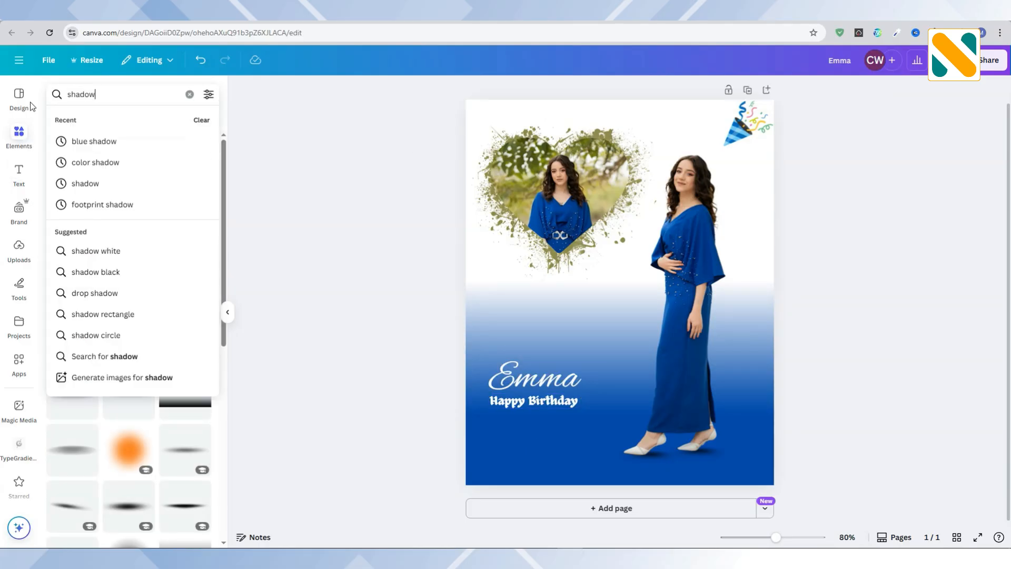
key(ctrl+a)
text(love)
key(Return)
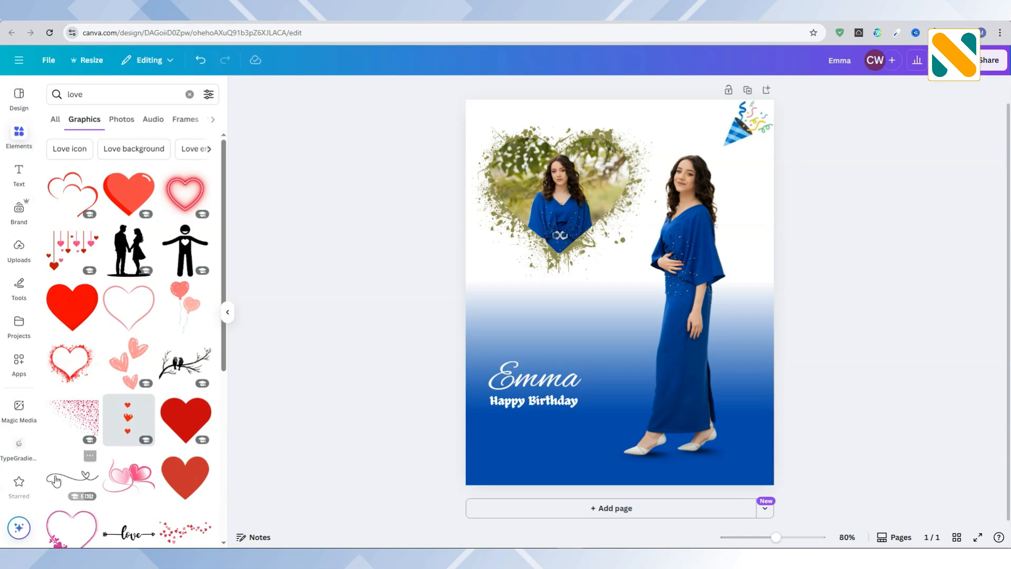
click(72, 477)
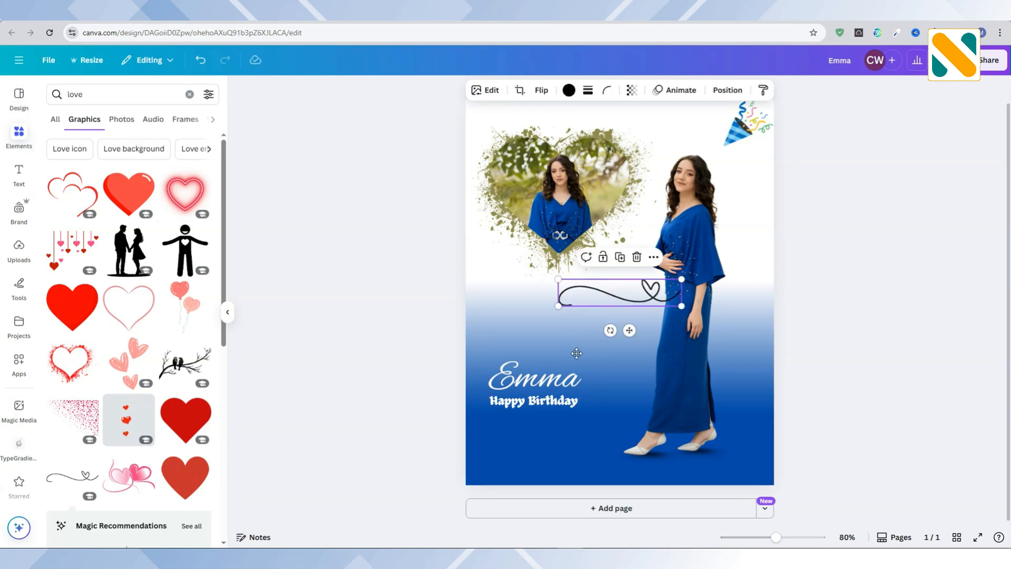
drag(588, 298, 519, 427)
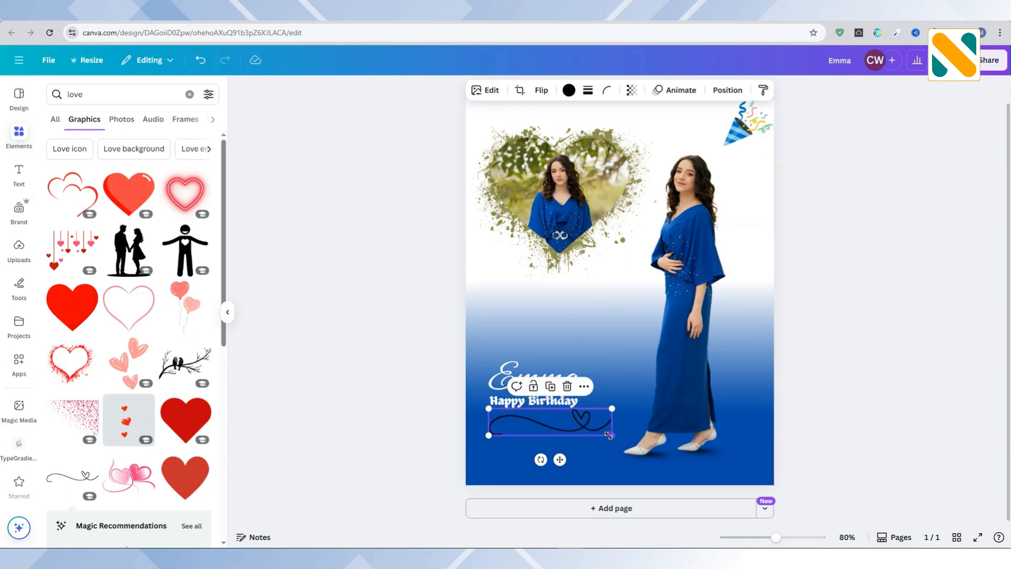
drag(611, 435, 583, 429)
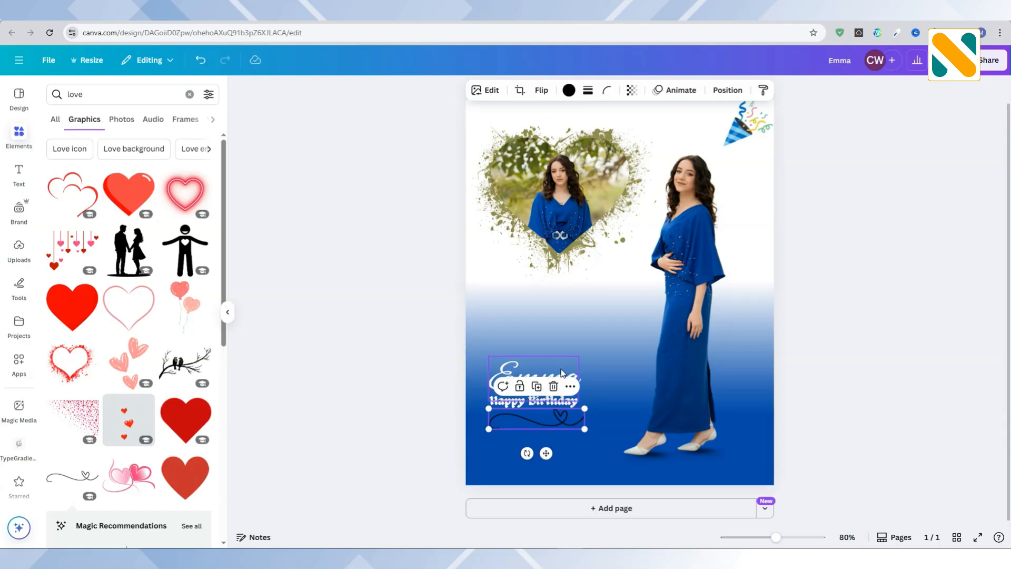
Recolor the heart line graphic to golden yellow #FFCC00
click(568, 91)
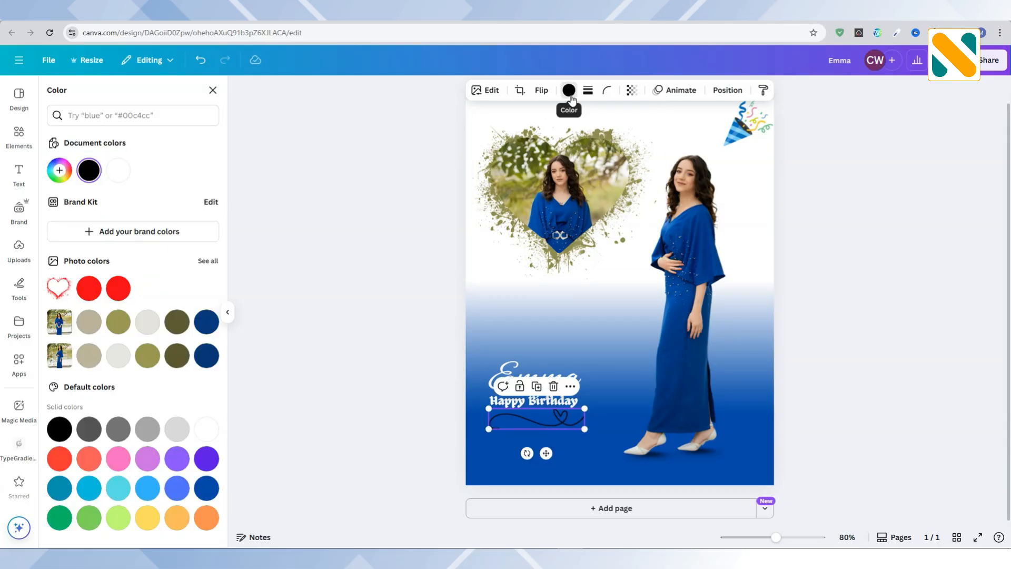
click(146, 521)
click(66, 178)
drag(171, 204, 257, 190)
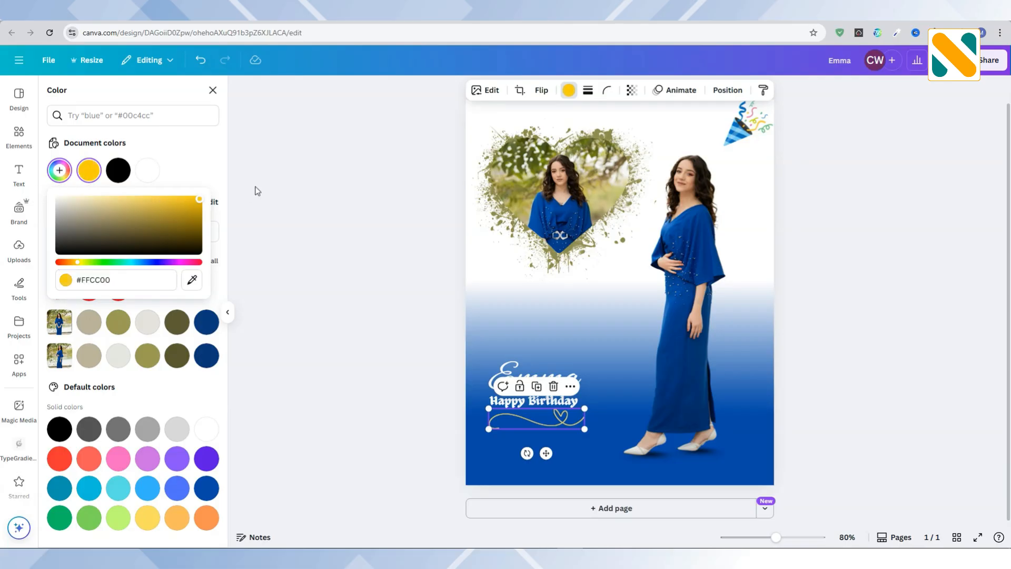
click(320, 256)
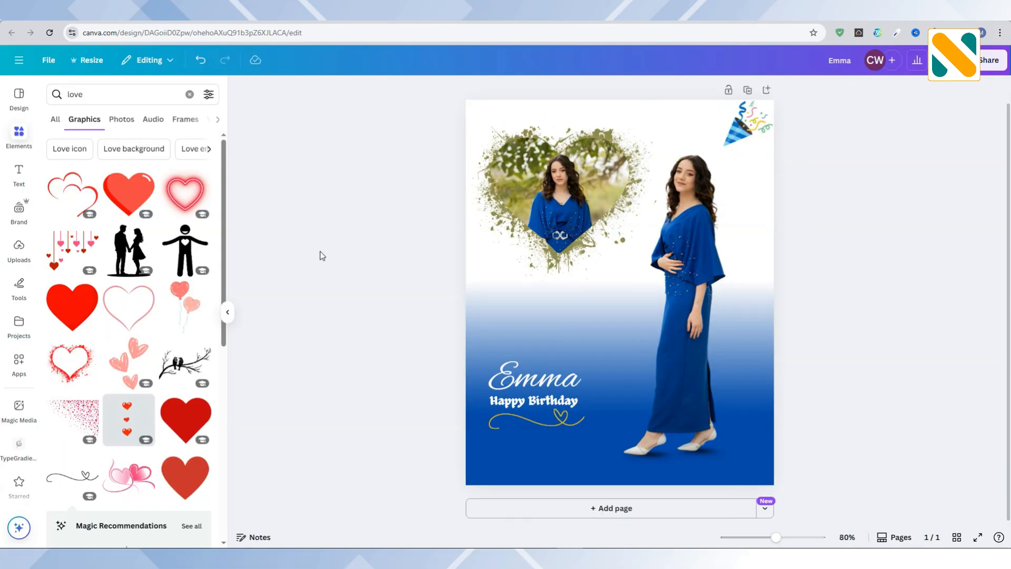
Enlarge the name, "Happy Birthday" and the heart line together until the name is size 86.1, and nudge them up slightly
click(537, 408)
shift+click(548, 425)
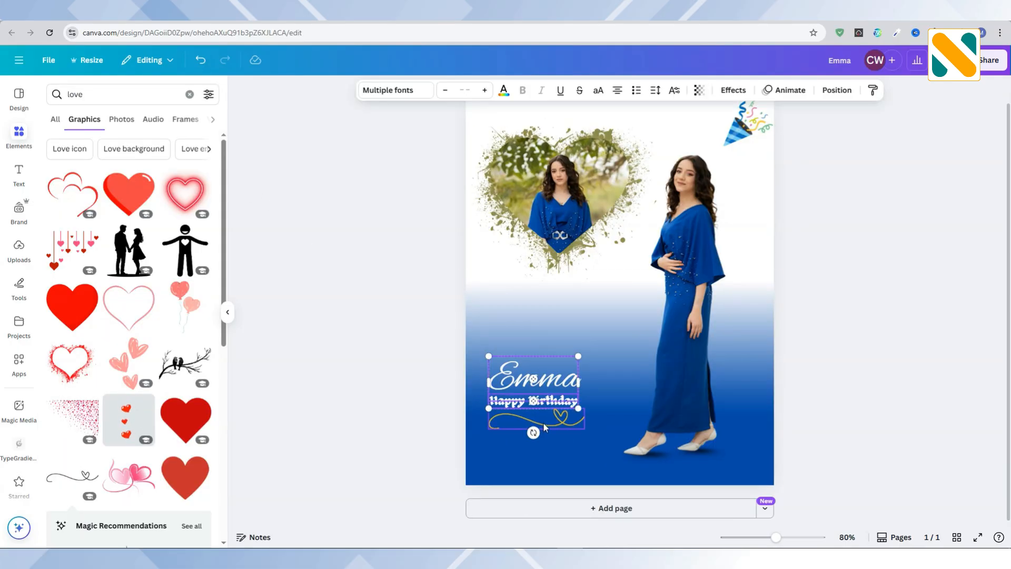
drag(586, 429, 612, 448)
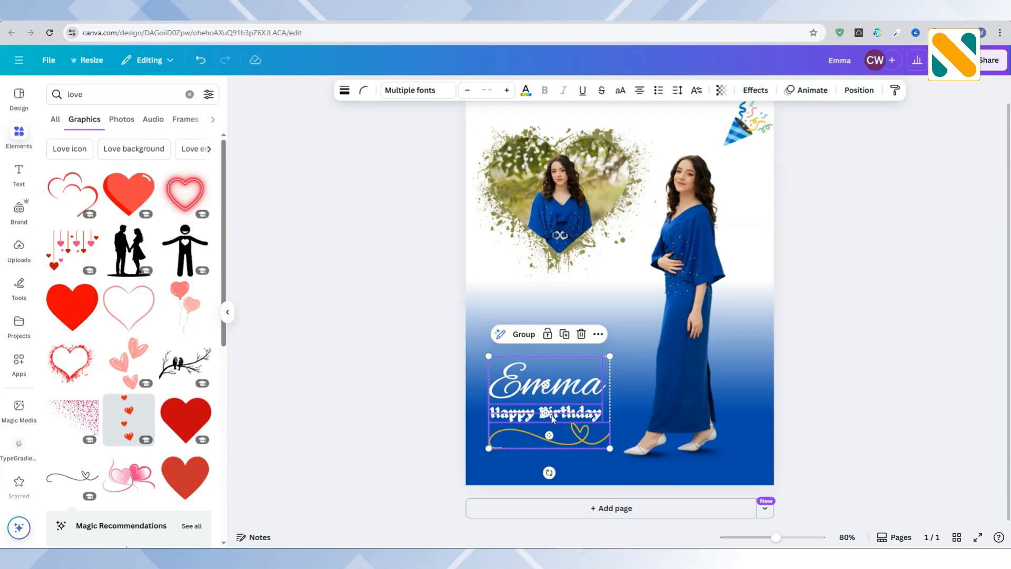
drag(565, 400, 568, 398)
click(374, 337)
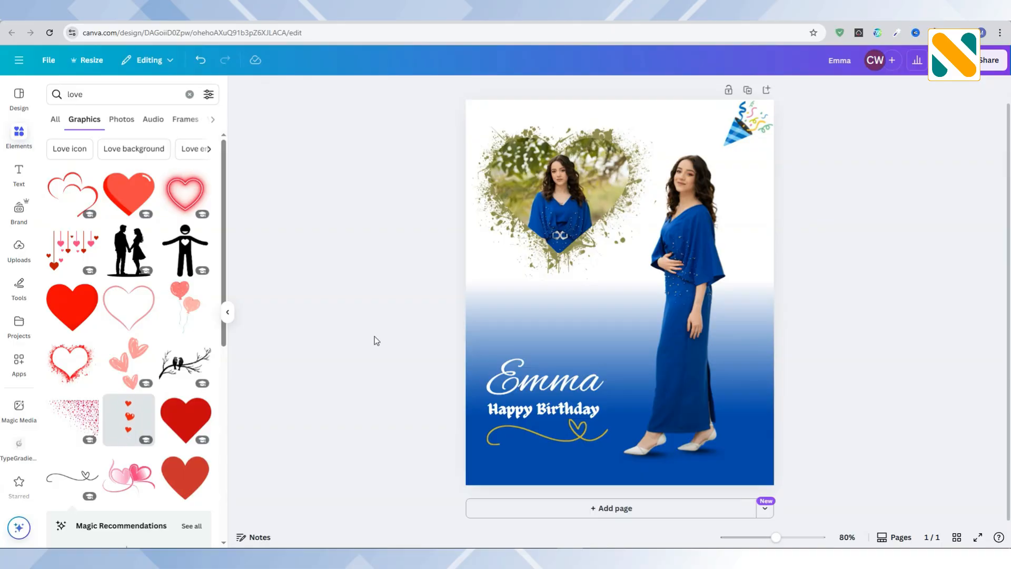
Move the party popper slightly inward from the corner of the page
drag(748, 127, 747, 127)
click(829, 172)
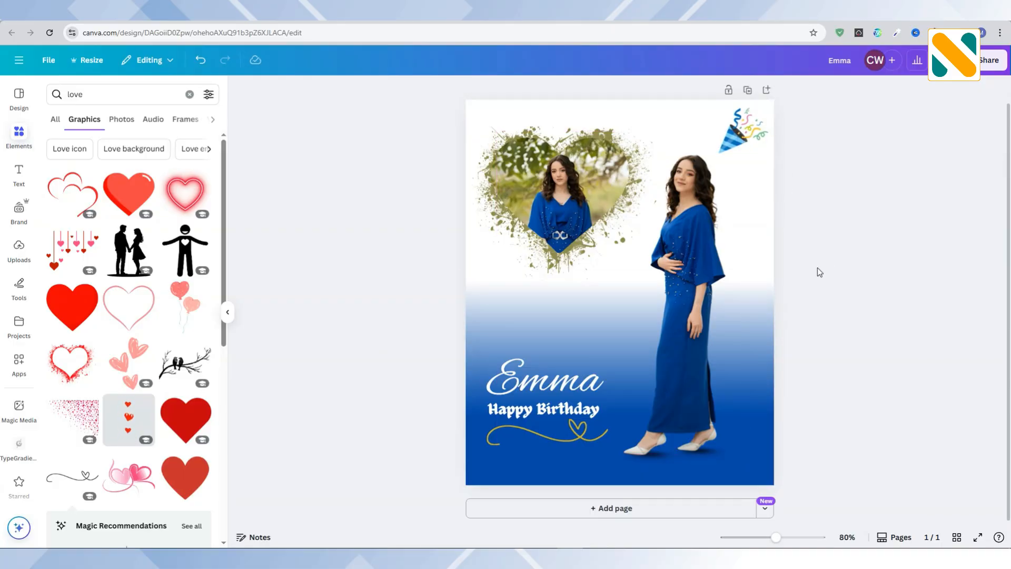
Search photos for "gradient background", add the light blue and white gradient, and set it as the page background
click(114, 93)
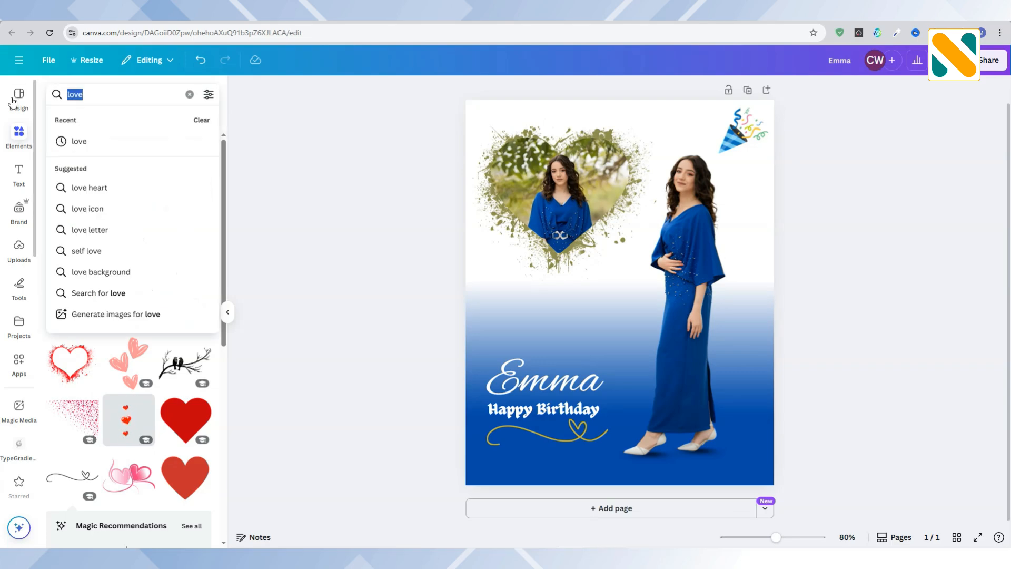
text(grad)
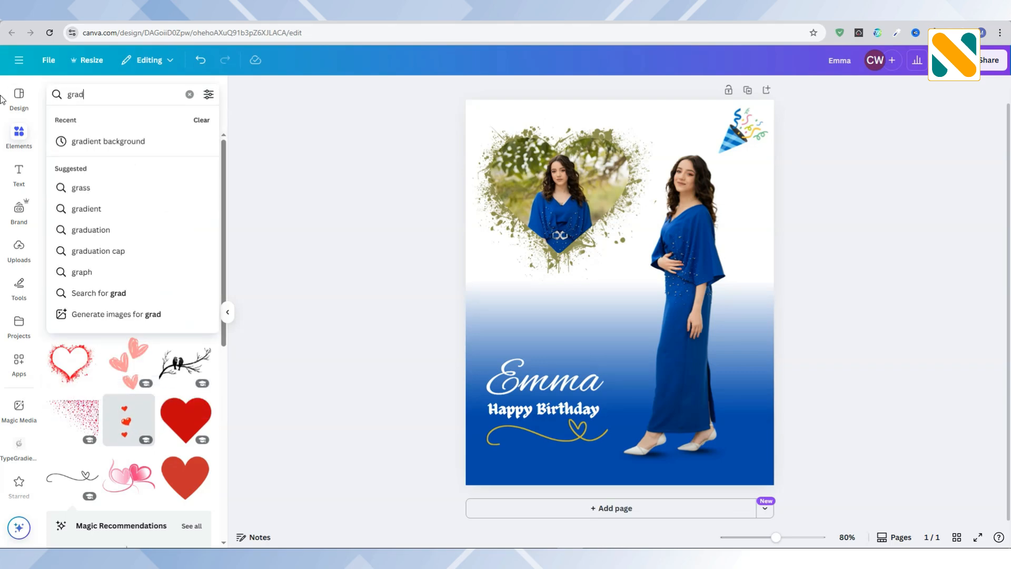
text(ient backgro)
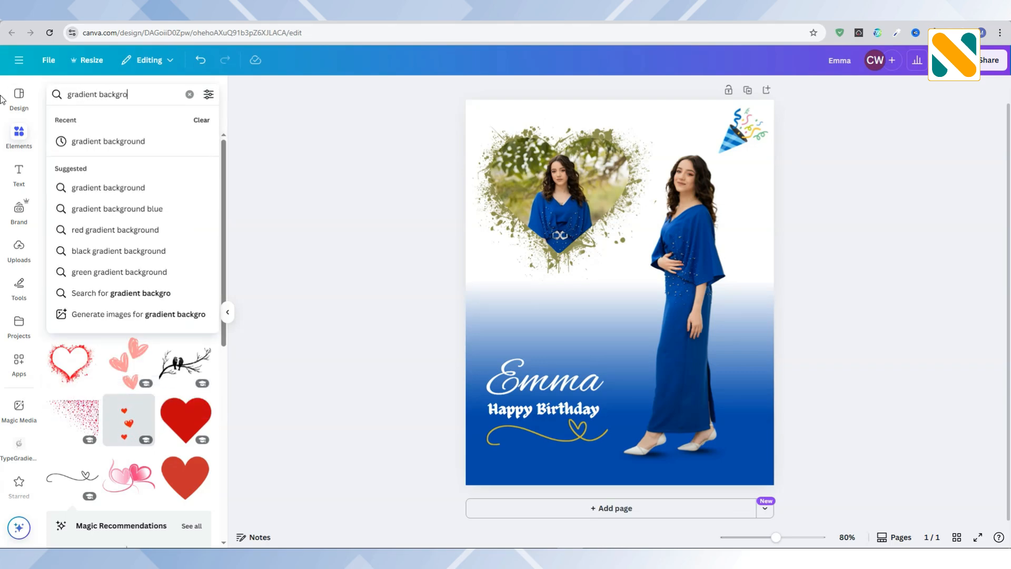
text(und)
key(Return)
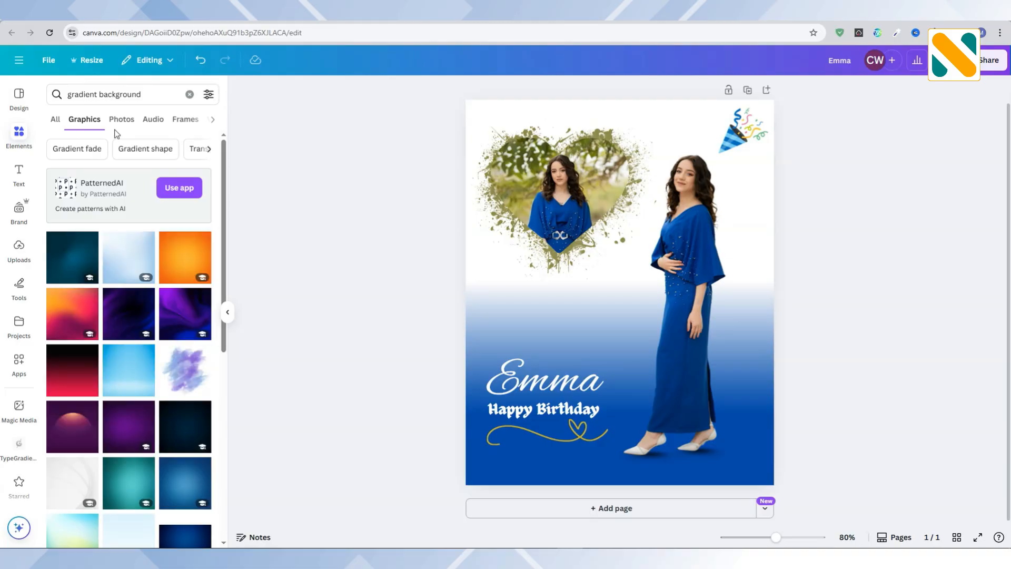
click(120, 120)
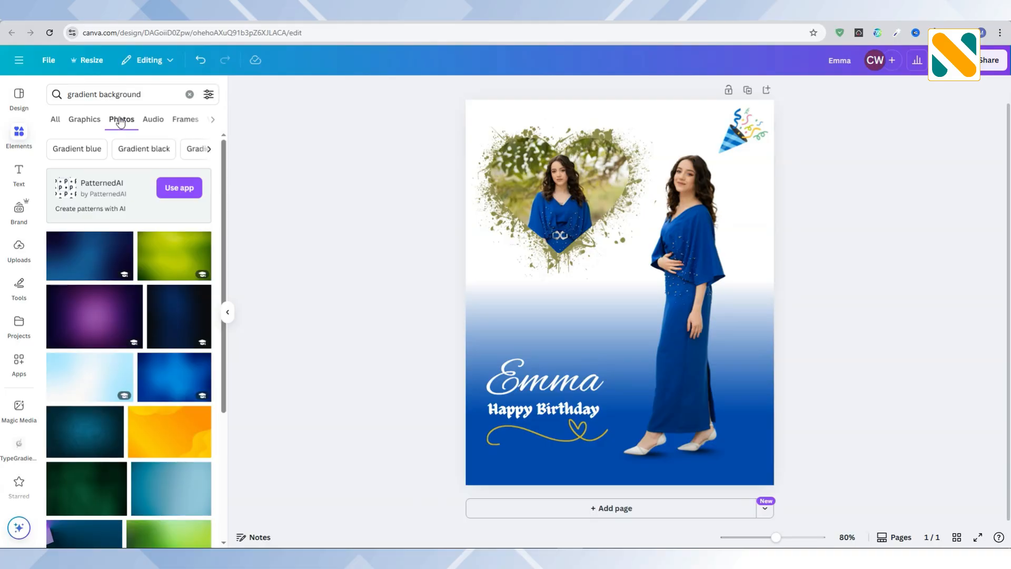
click(86, 377)
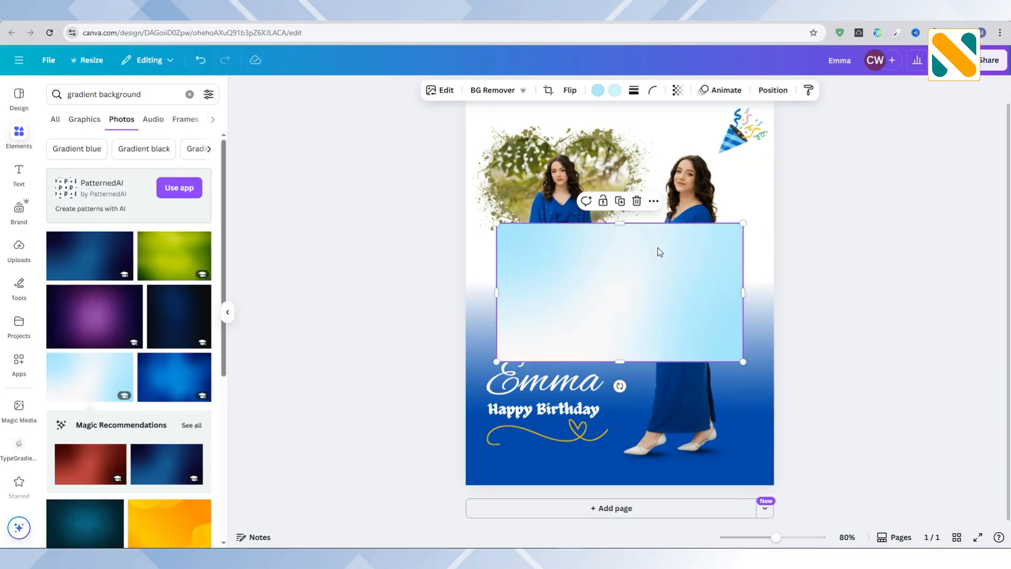
click(654, 201)
click(714, 506)
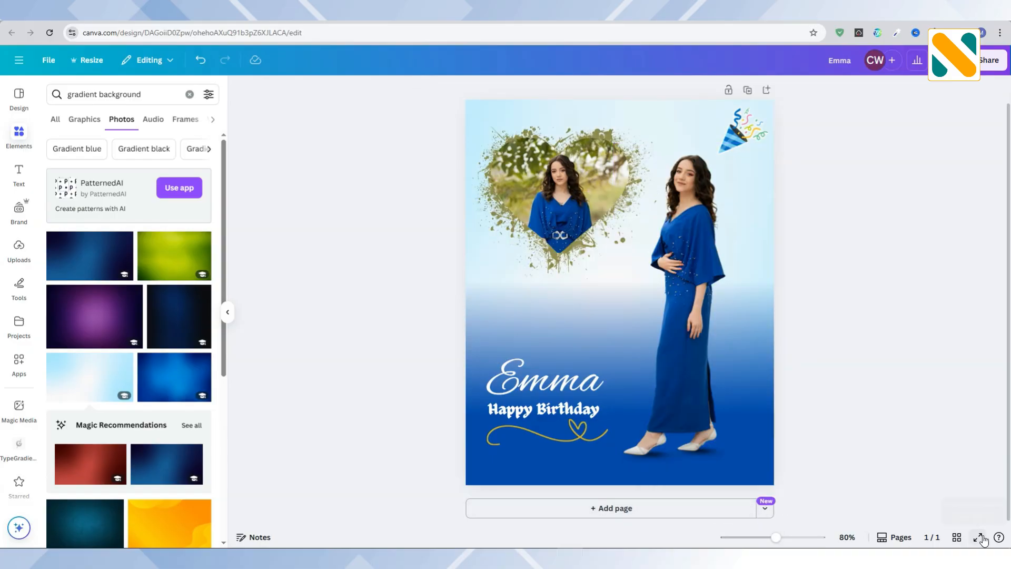
Nudge the name text down slightly, closer to "Happy Birthday"
click(546, 392)
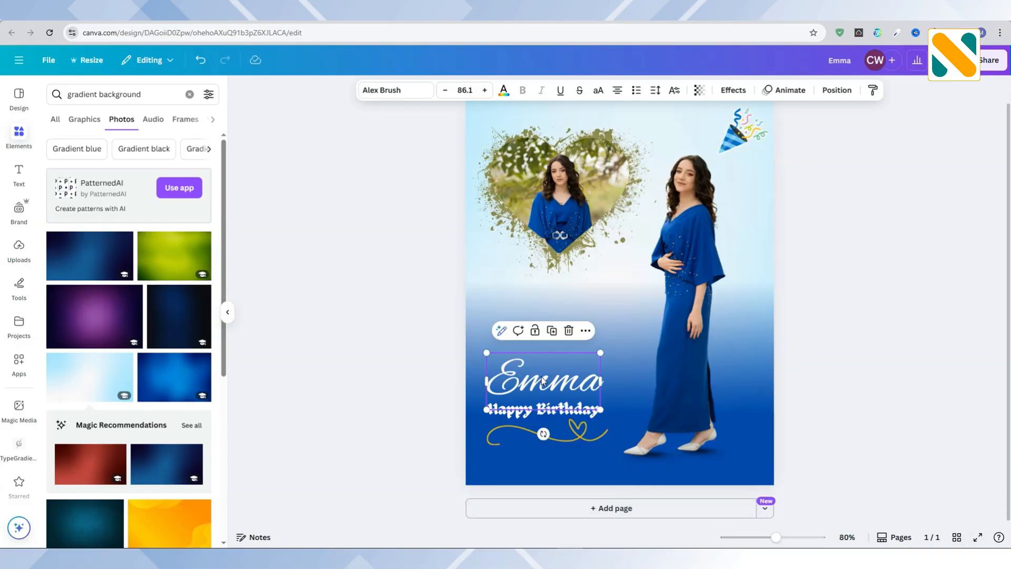
key(Down)
key(Down)
key(Down)
key(Down)
key(Down)
key(Down)
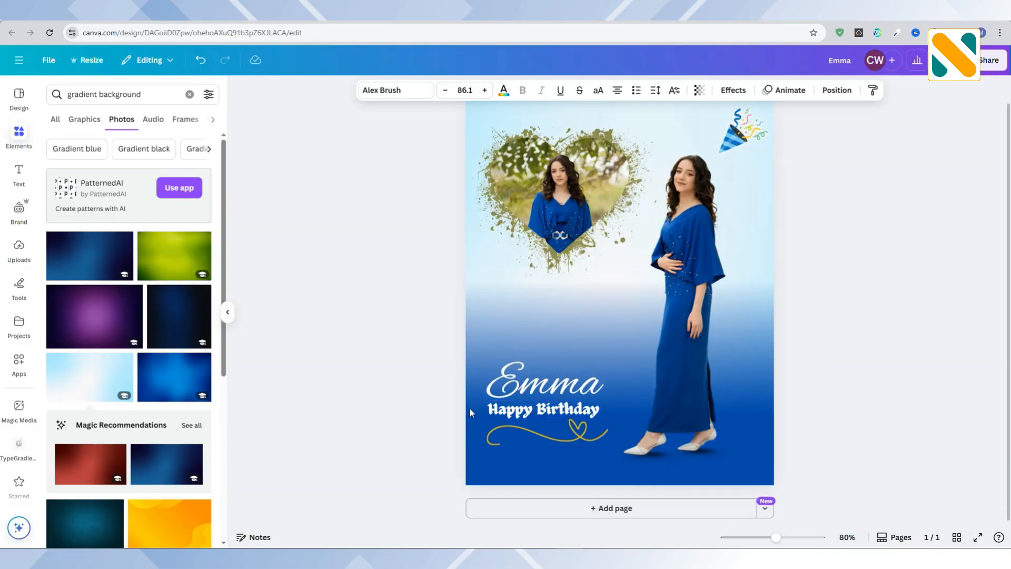
click(425, 402)
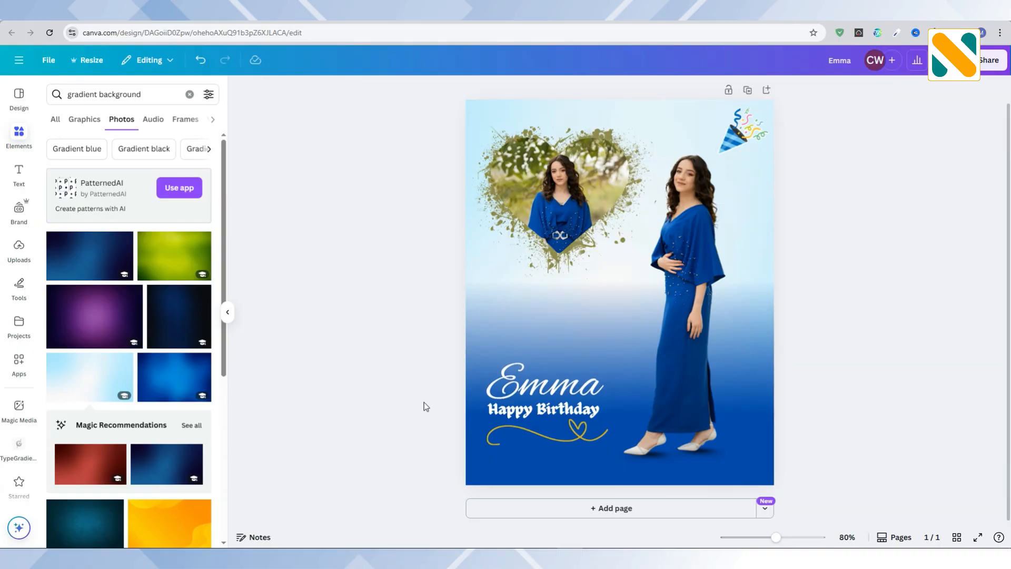
Change the name text's color to the document yellow #ffcc00
click(505, 396)
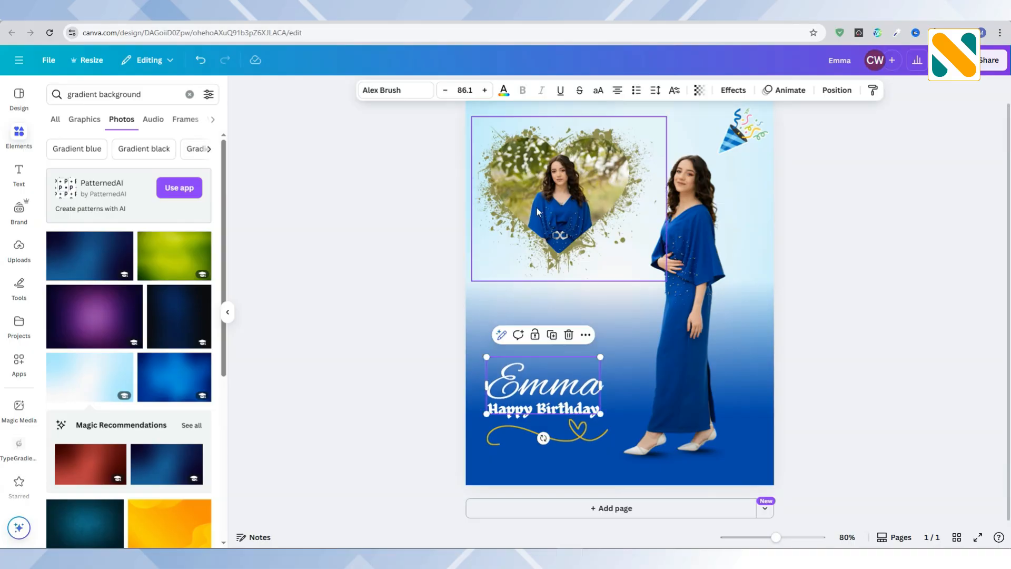
click(503, 91)
click(86, 170)
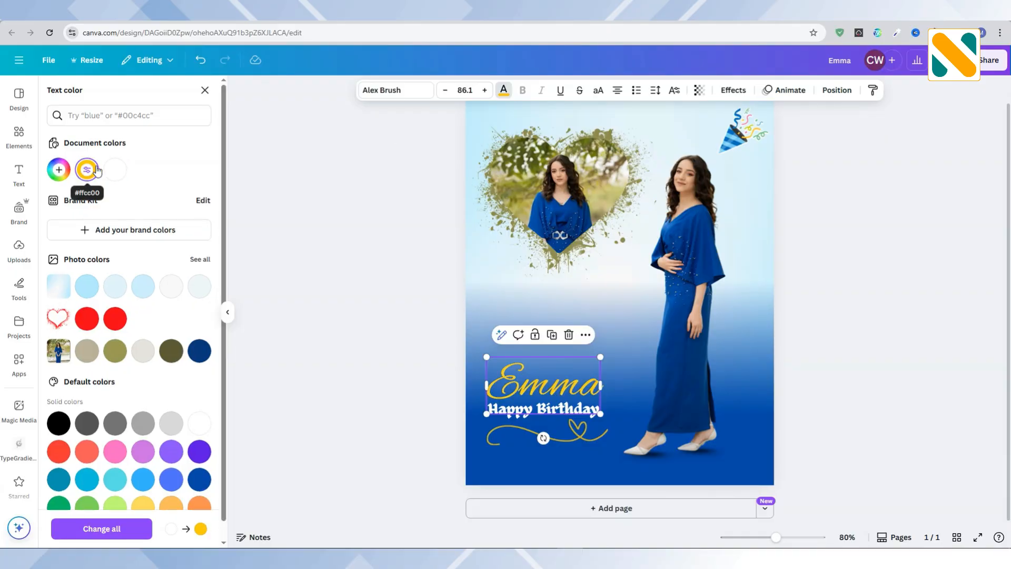
click(361, 306)
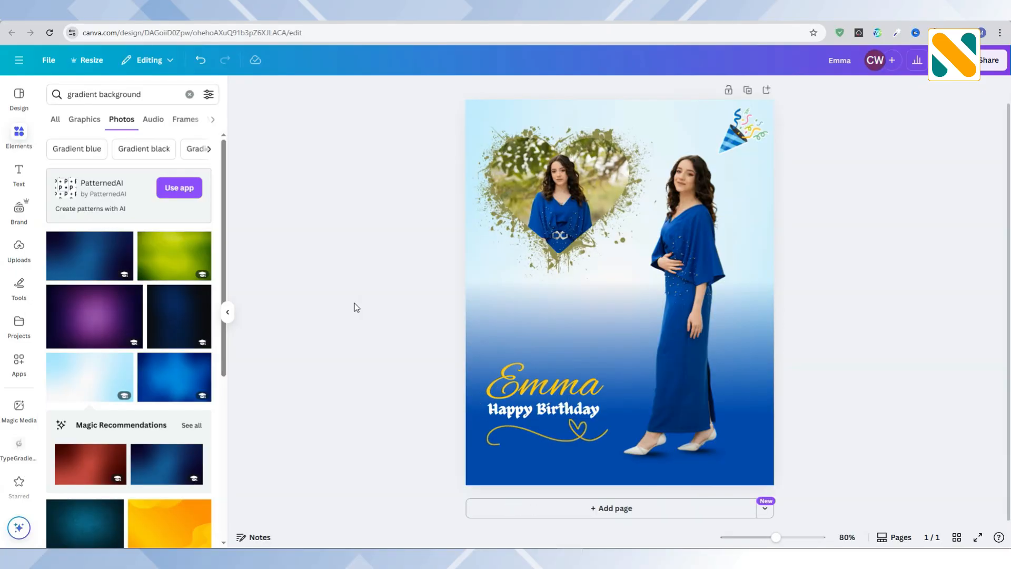